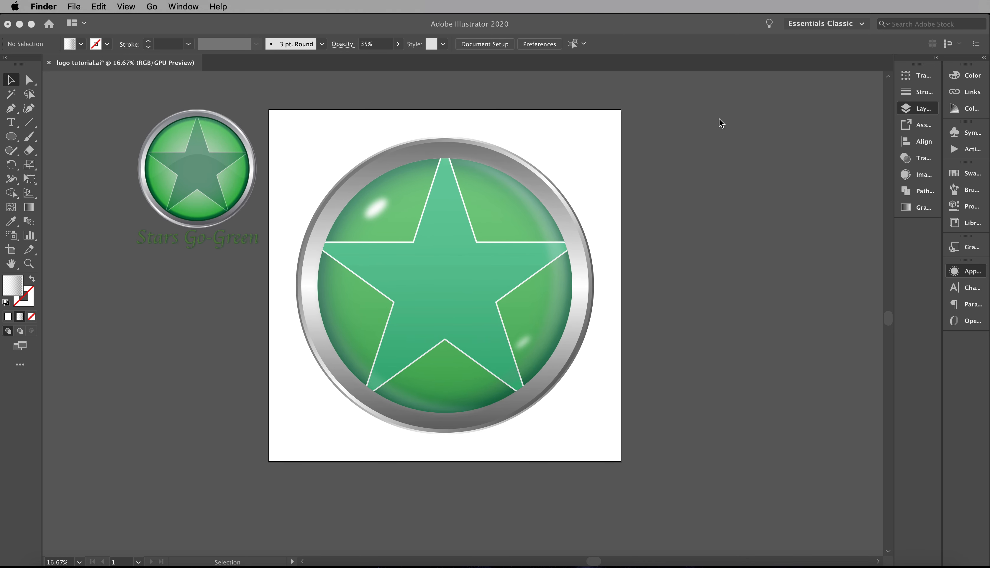
Extend the artboard downward below the badge to a height of about 2423 px, keeping its width.
click(504, 169)
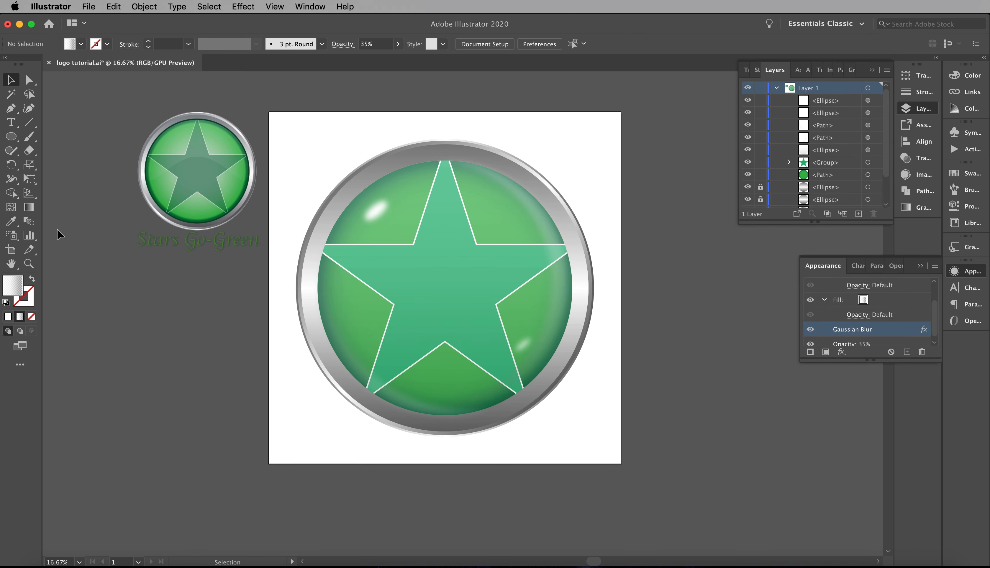
click(10, 253)
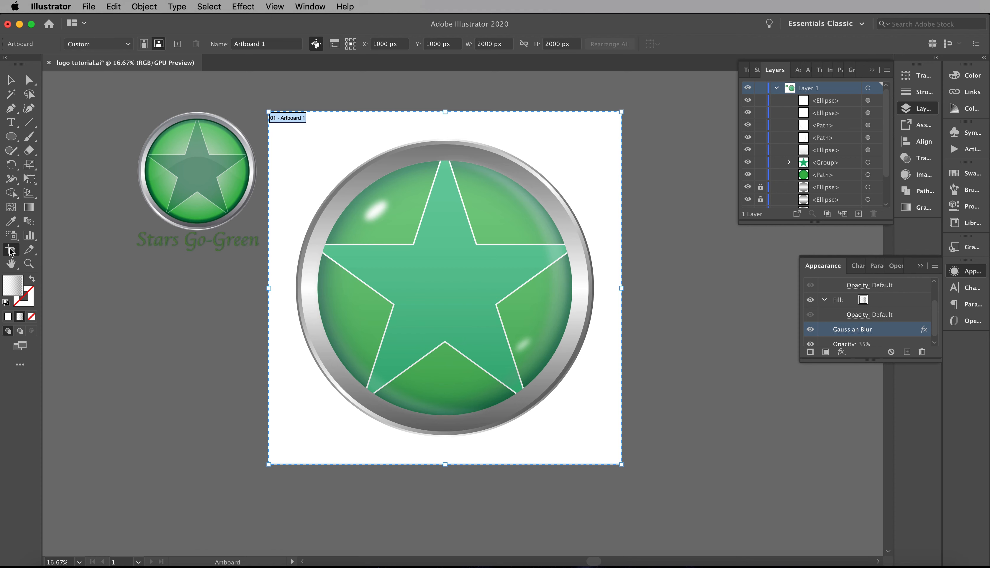
drag(449, 468, 455, 533)
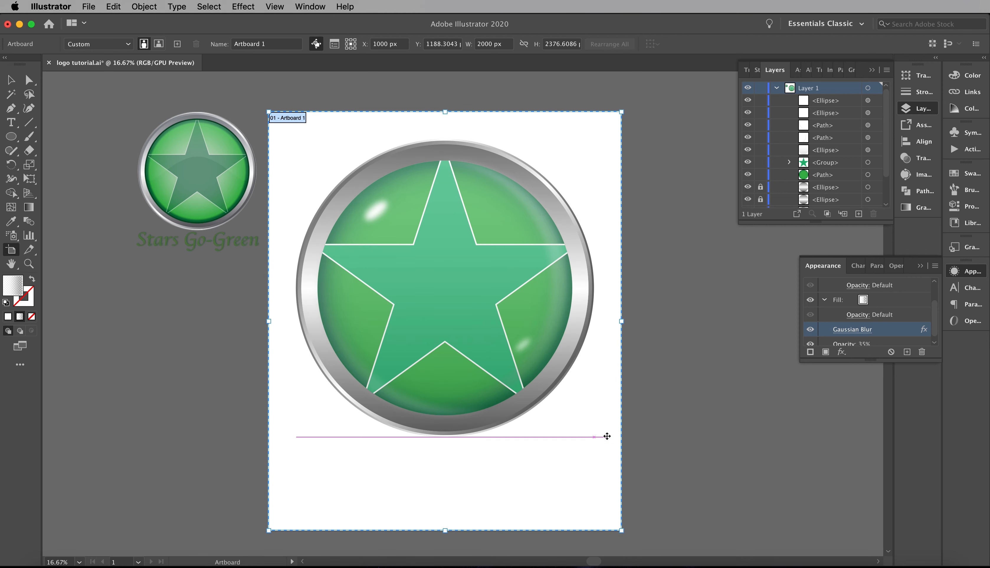
scroll(606, 435, down, 1)
drag(452, 517, 452, 524)
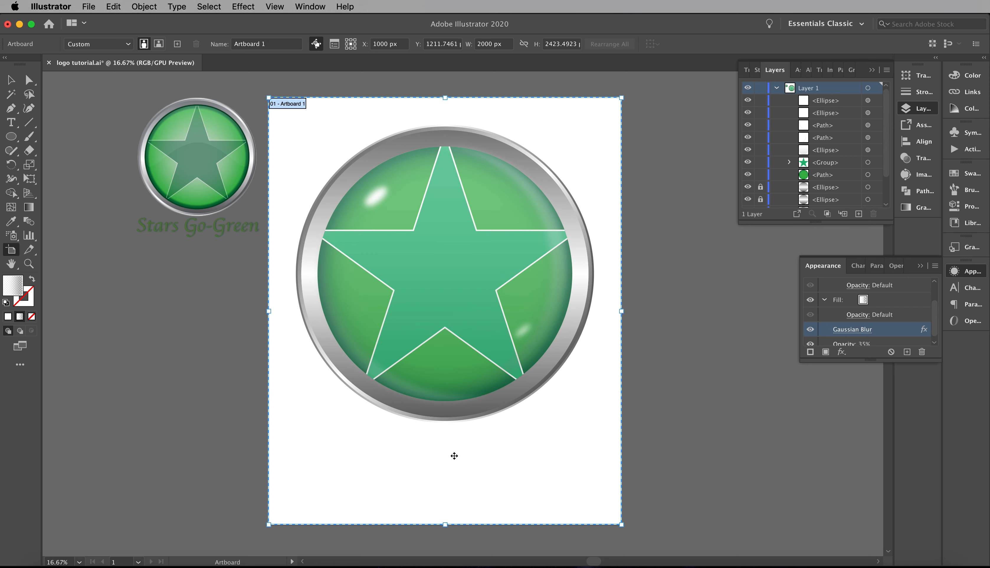
click(9, 82)
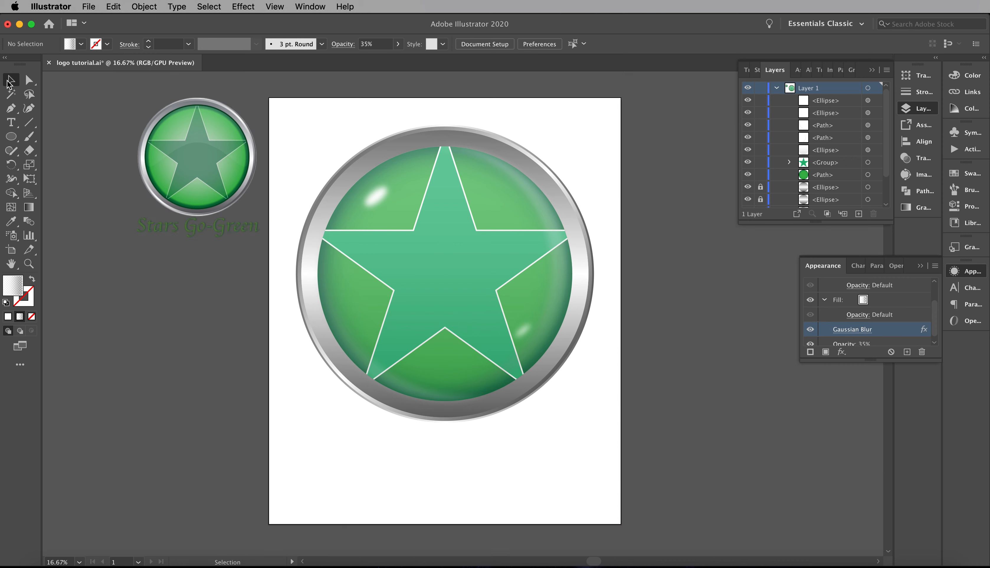
Add the text "Stars Go-Green" below the badge and set its font size to 228 px.
click(11, 123)
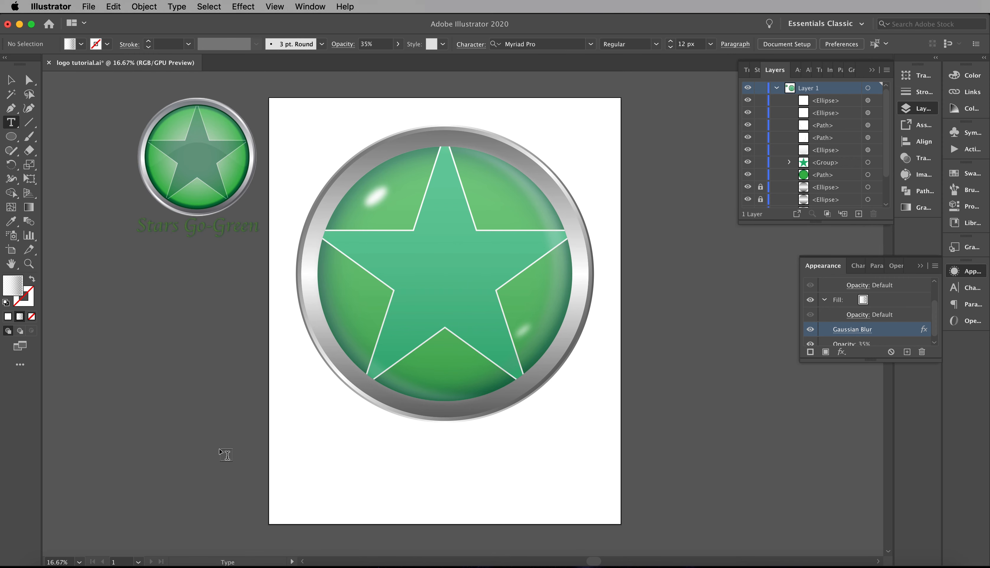
click(379, 470)
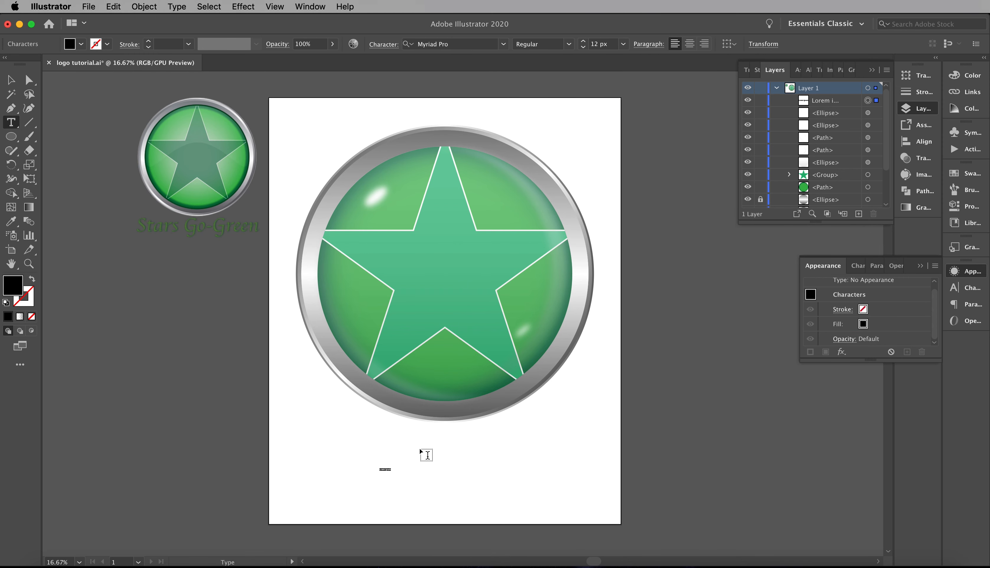
text(Stars Go-Green)
key(super+a)
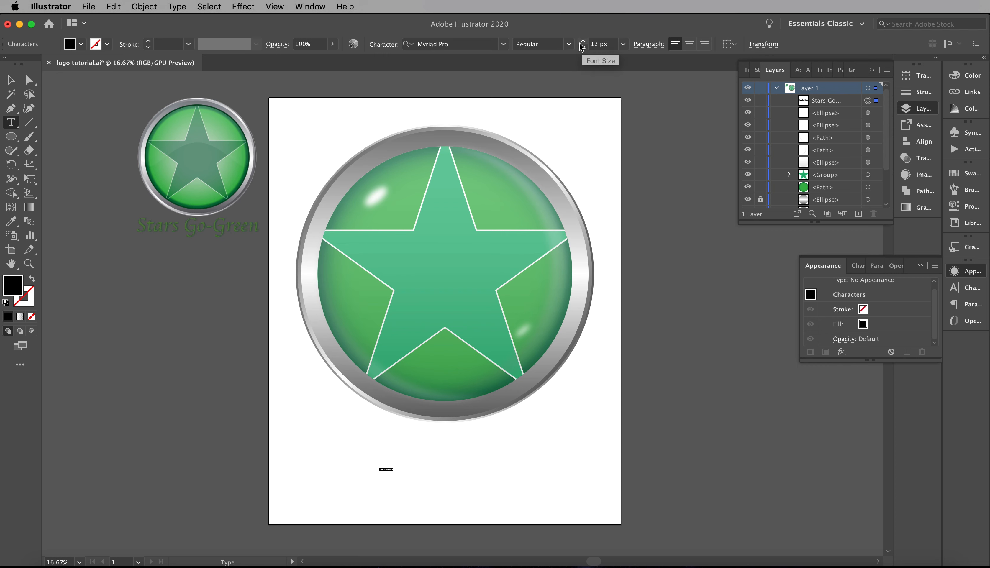
drag(584, 46, 591, 44)
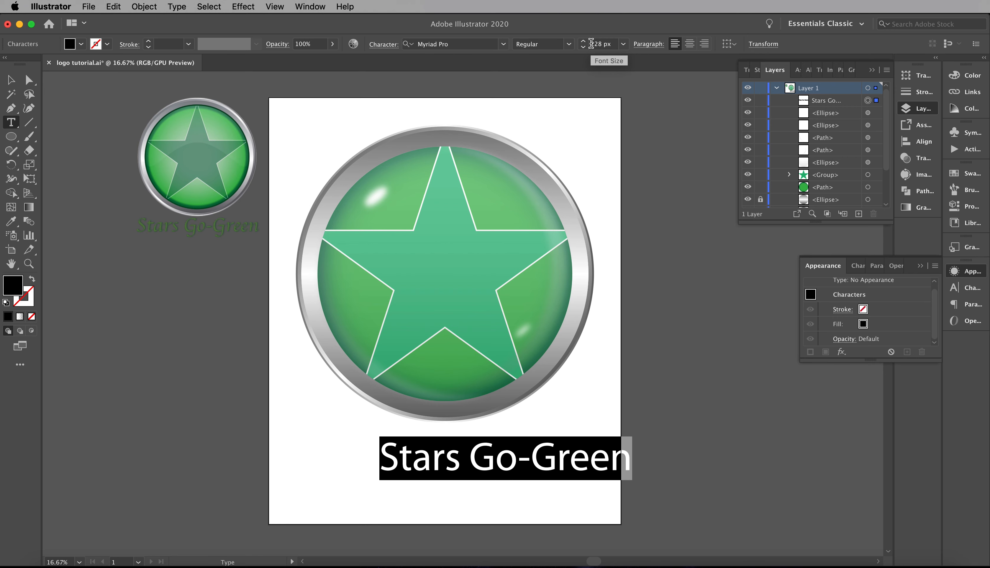
Centre the "Stars Go-Green" text horizontally relative to the artboard and deselect it.
click(738, 48)
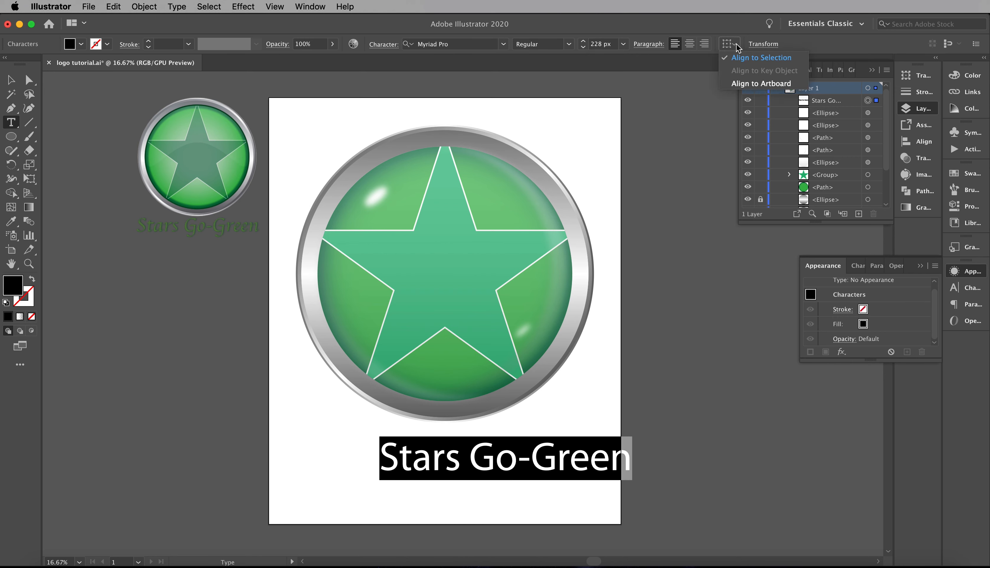
click(749, 84)
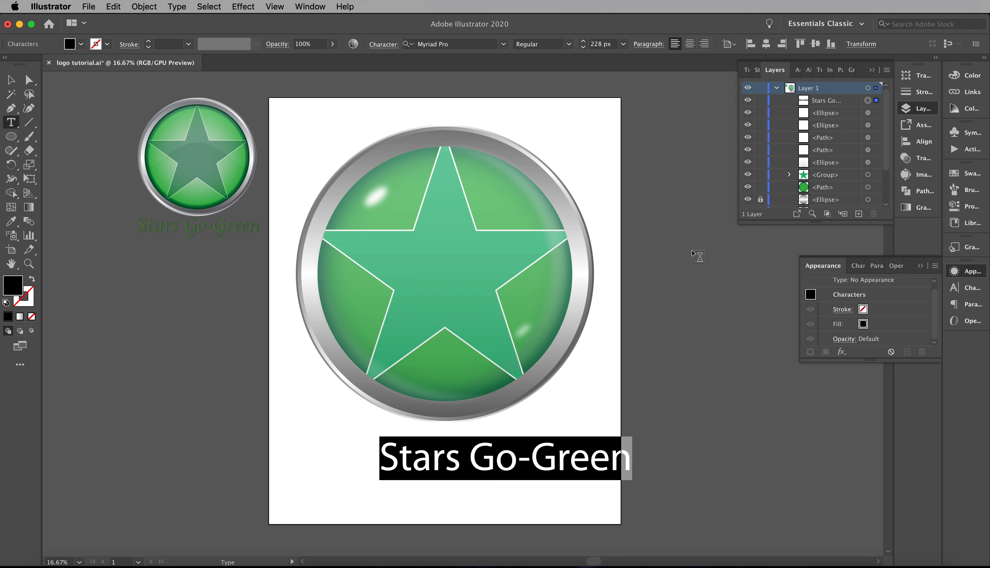
click(11, 80)
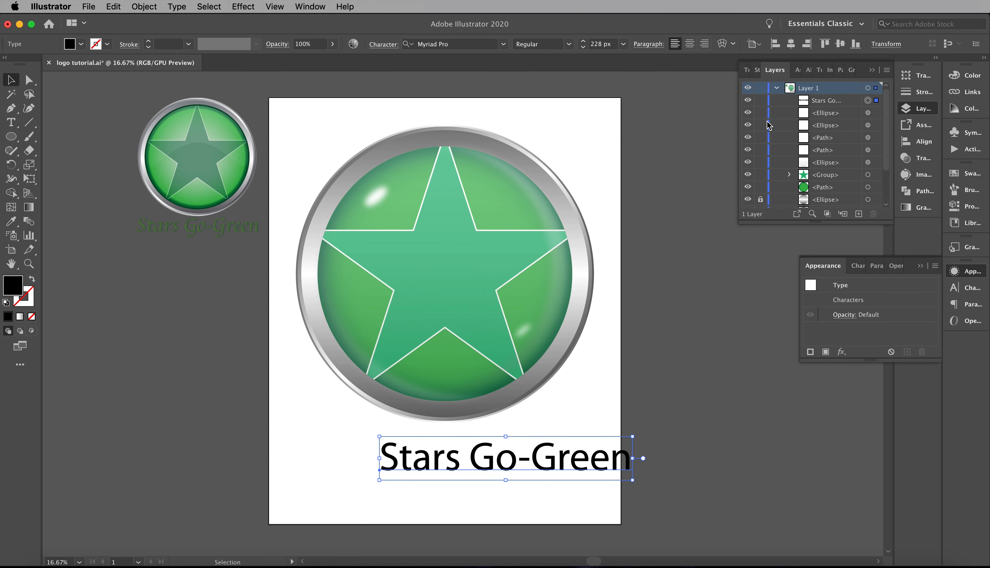
click(791, 43)
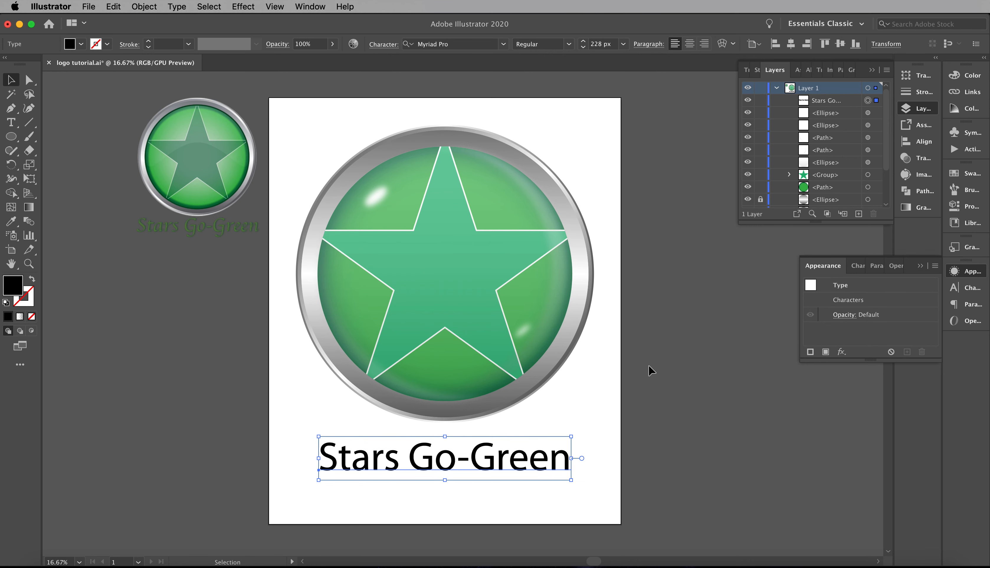
click(593, 443)
scroll(593, 443, left, 1)
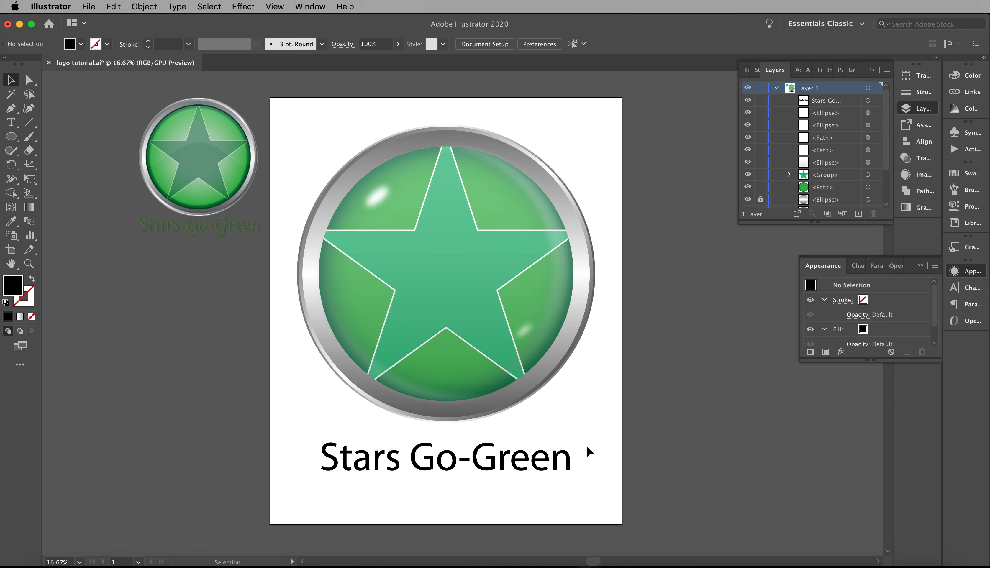
Change the font of the whole "Stars Go-Green" text below the badge to Apple Chancery.
click(11, 123)
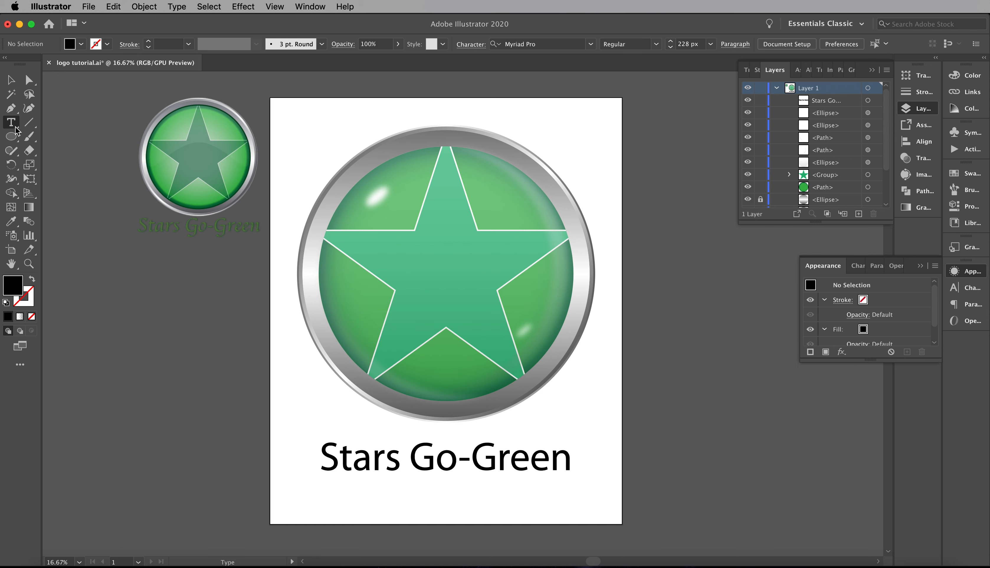
click(386, 466)
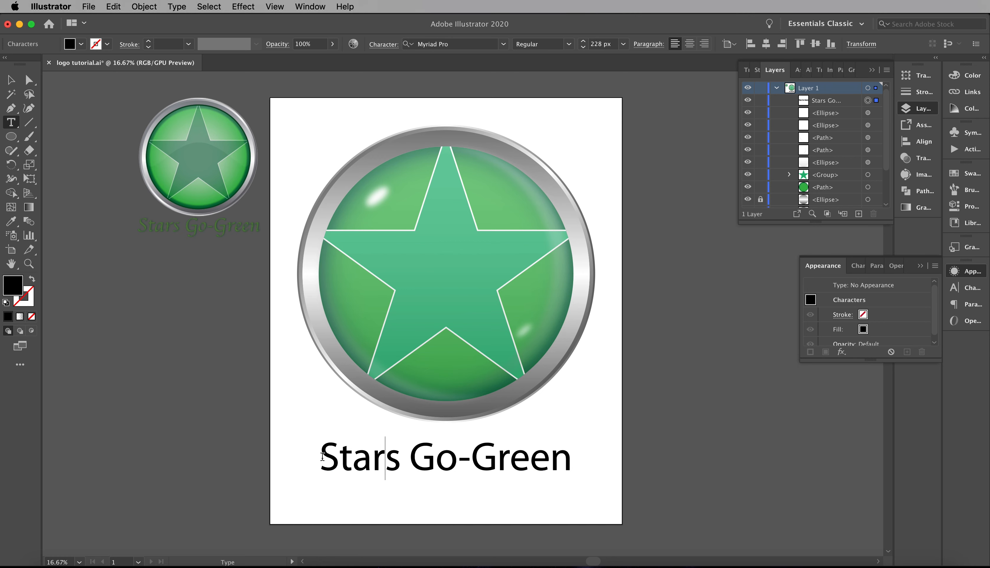
drag(322, 458, 644, 471)
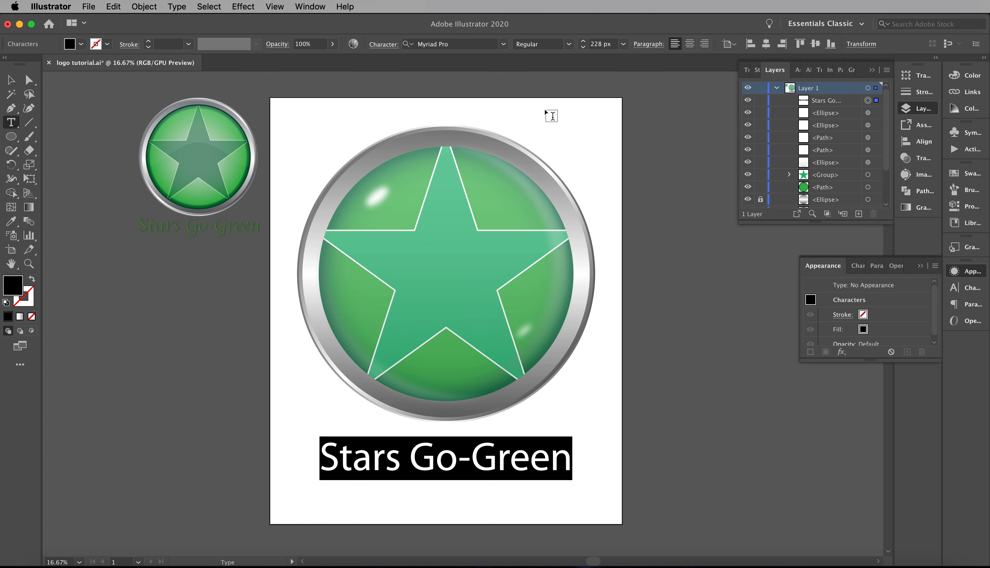
click(503, 45)
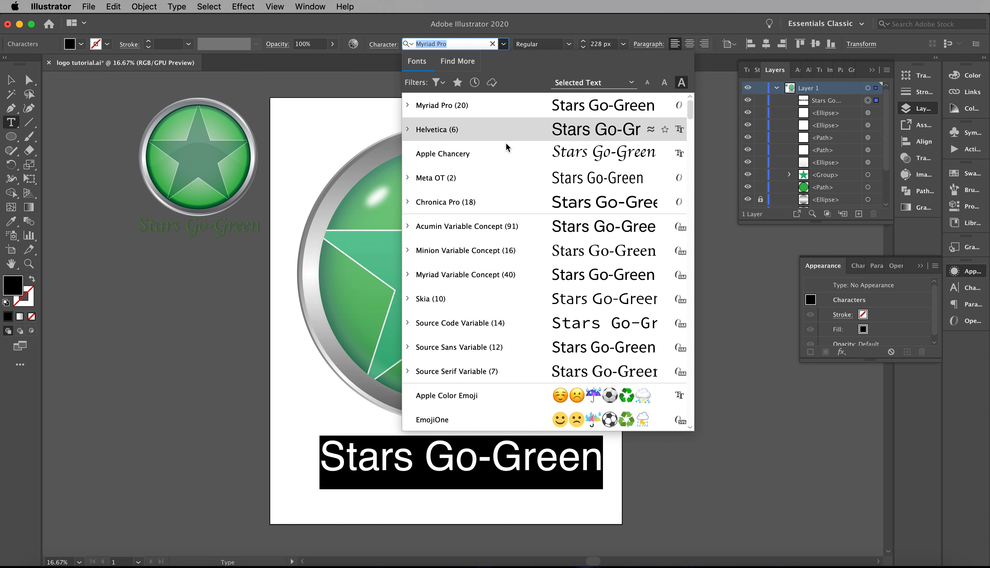
click(500, 157)
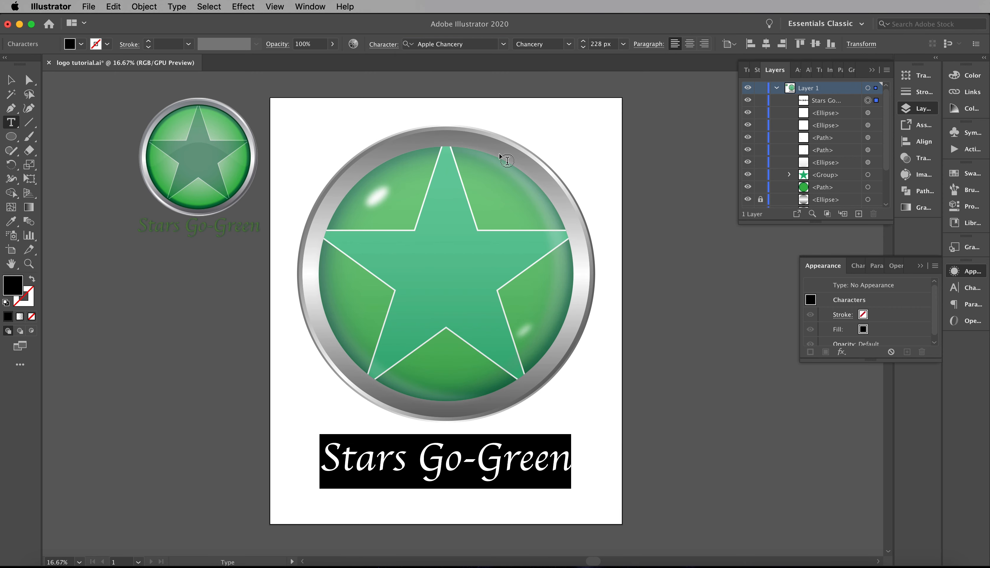
Browse the available fonts previewed on the text below the badge, keeping Apple Chancery as the choice.
click(503, 44)
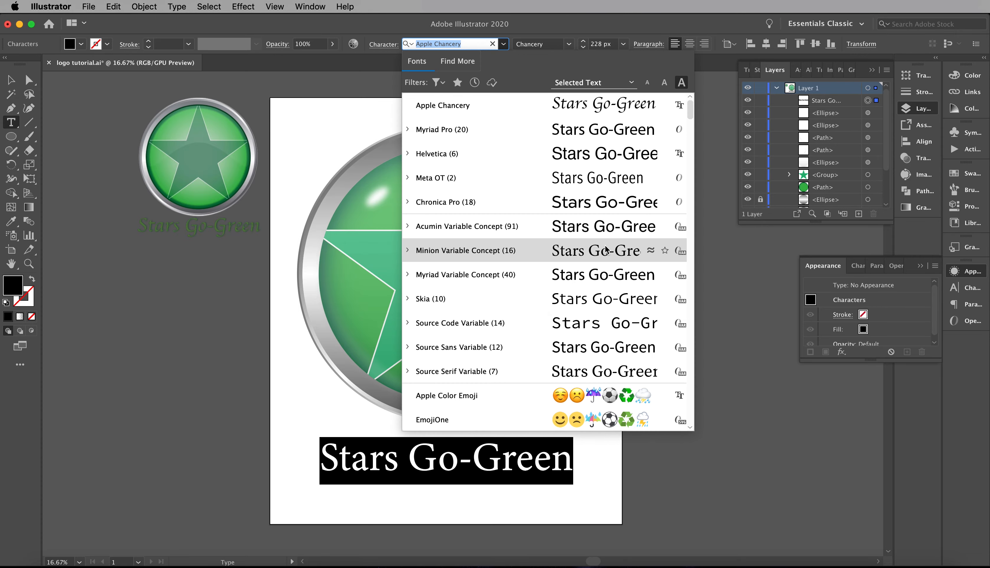
scroll(567, 226, down, 15)
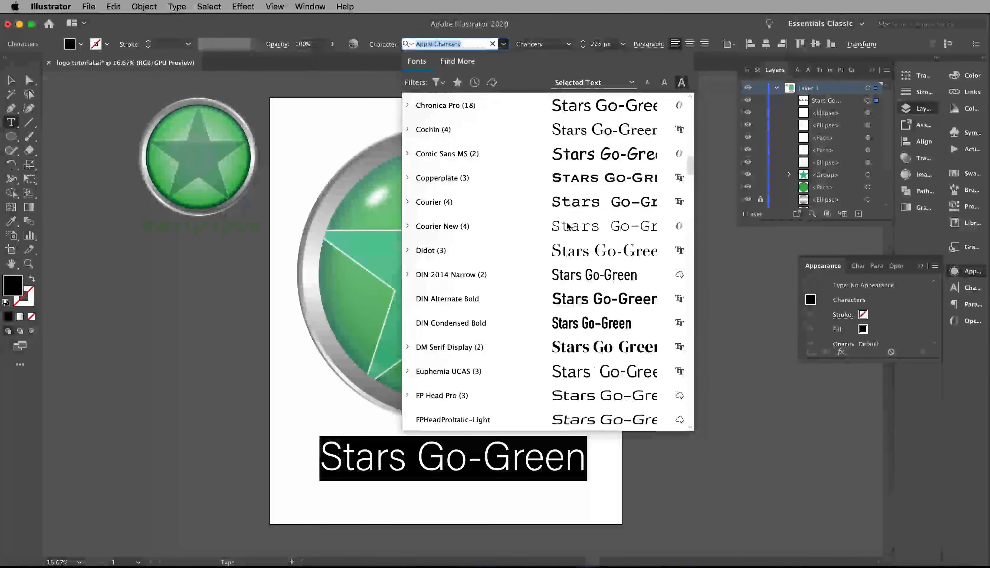
scroll(567, 226, down, 10)
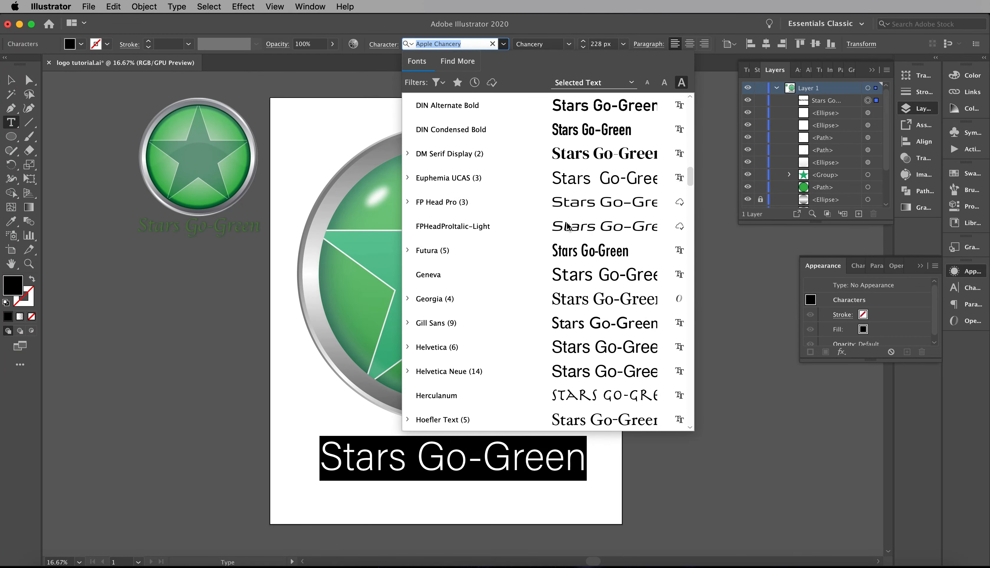
scroll(567, 226, down, 6)
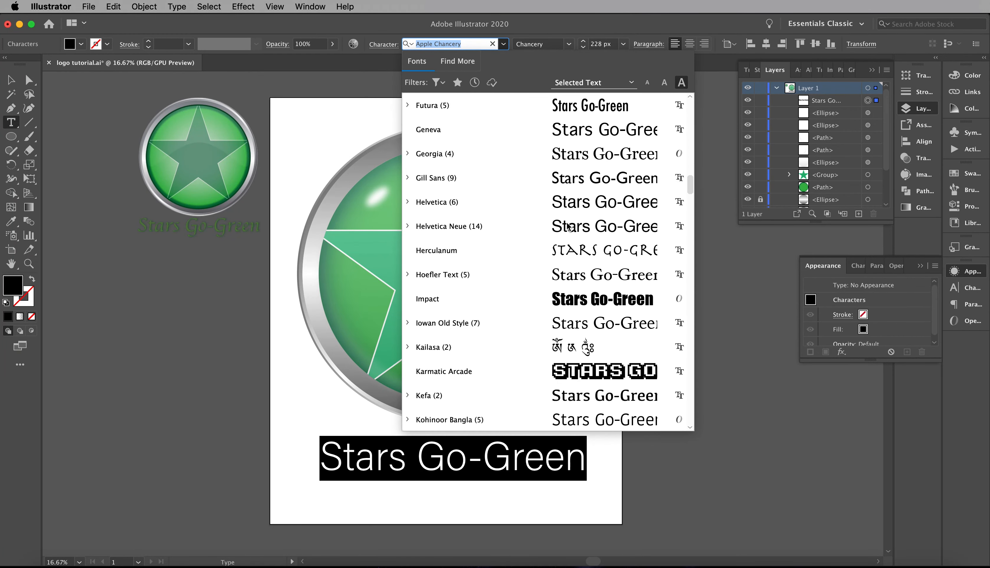
scroll(567, 226, down, 2)
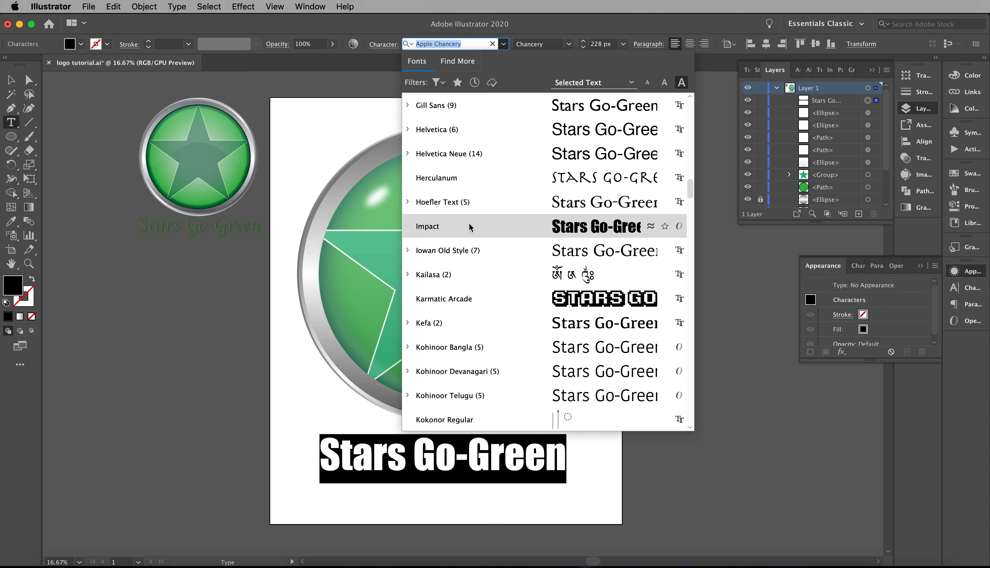
scroll(542, 175, up, 15)
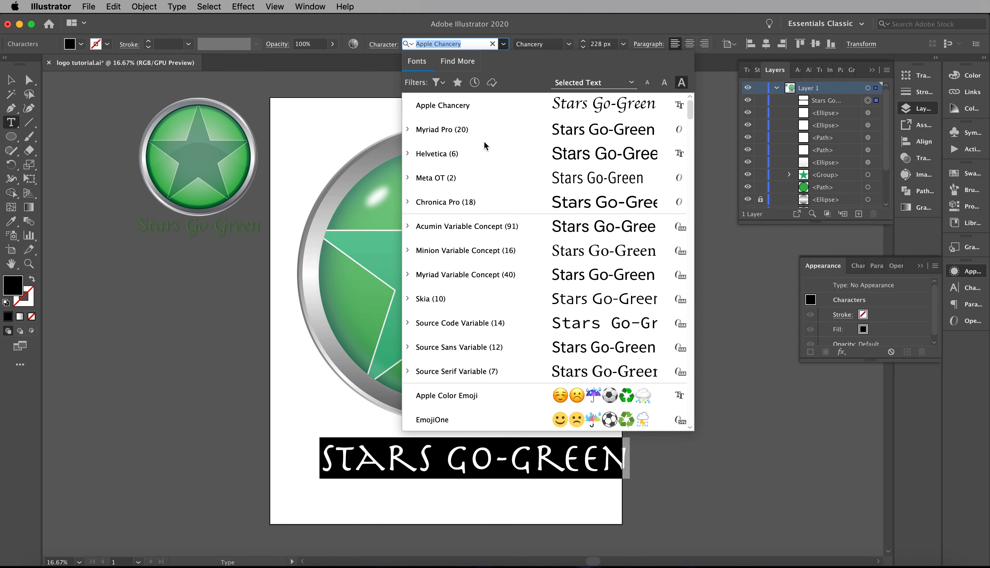
click(481, 112)
click(557, 469)
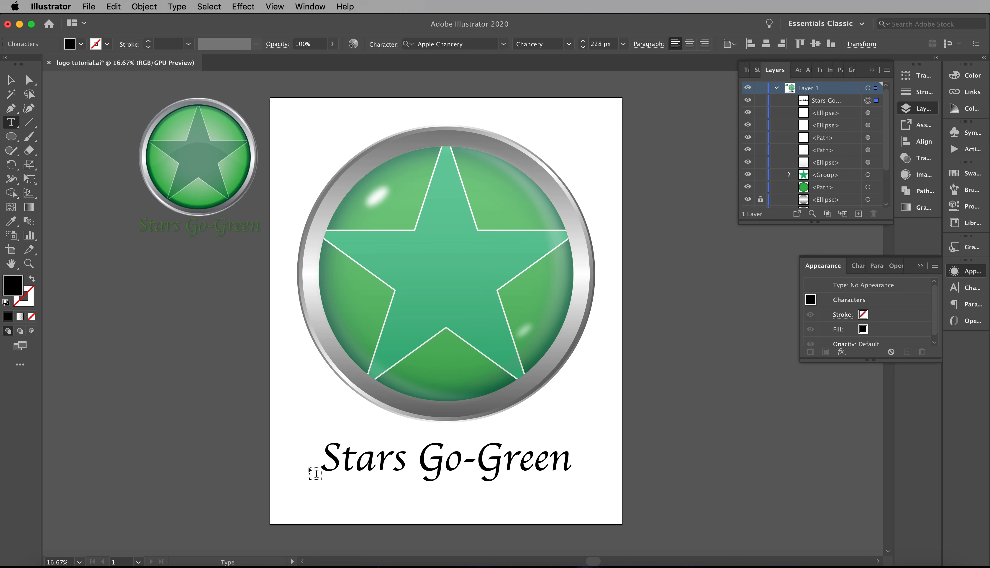
Try to recolour the whole "Stars Go-Green" text by sampling the green area of the large badge with the Eyedropper.
drag(324, 464, 535, 473)
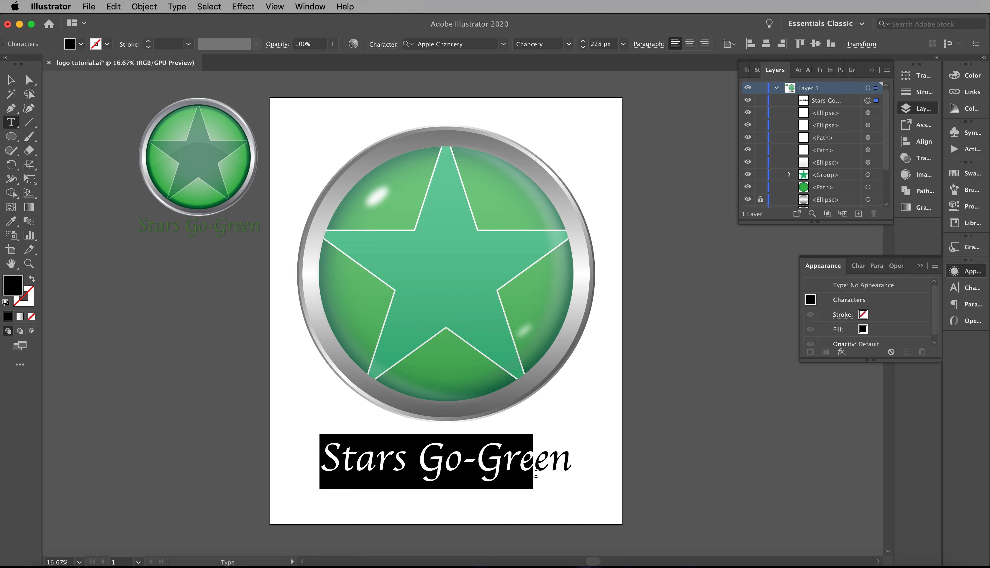
click(562, 468)
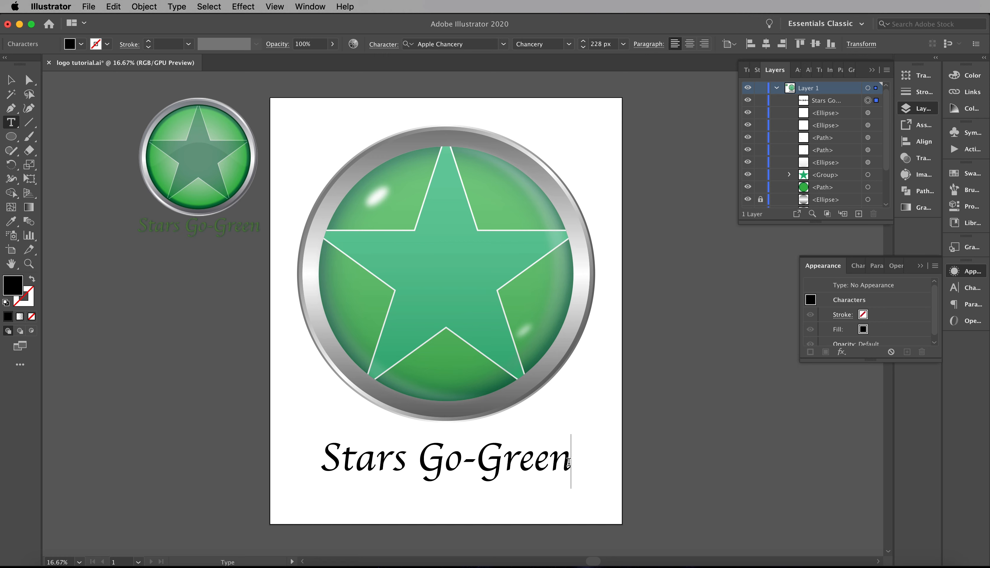
drag(572, 467, 260, 451)
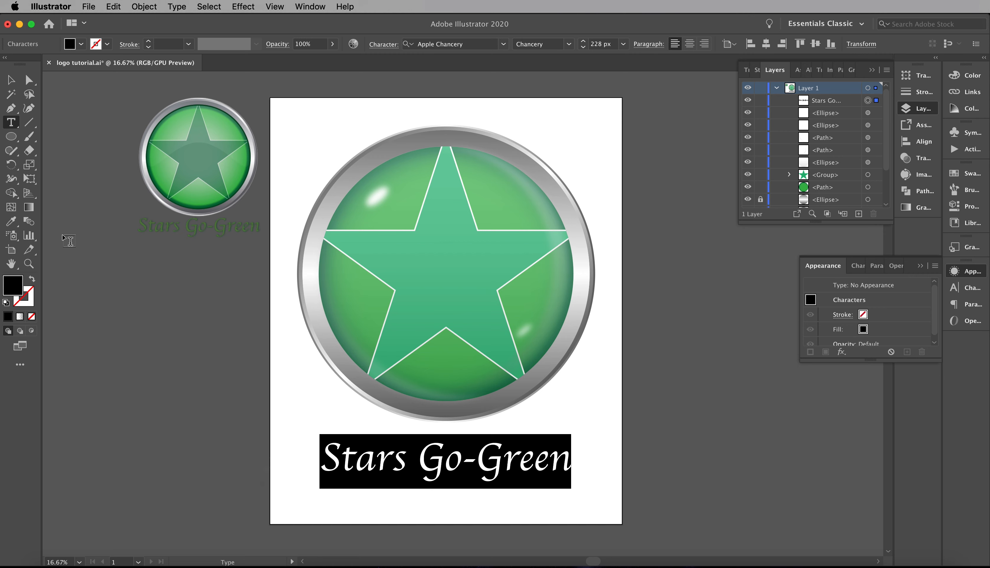
click(12, 221)
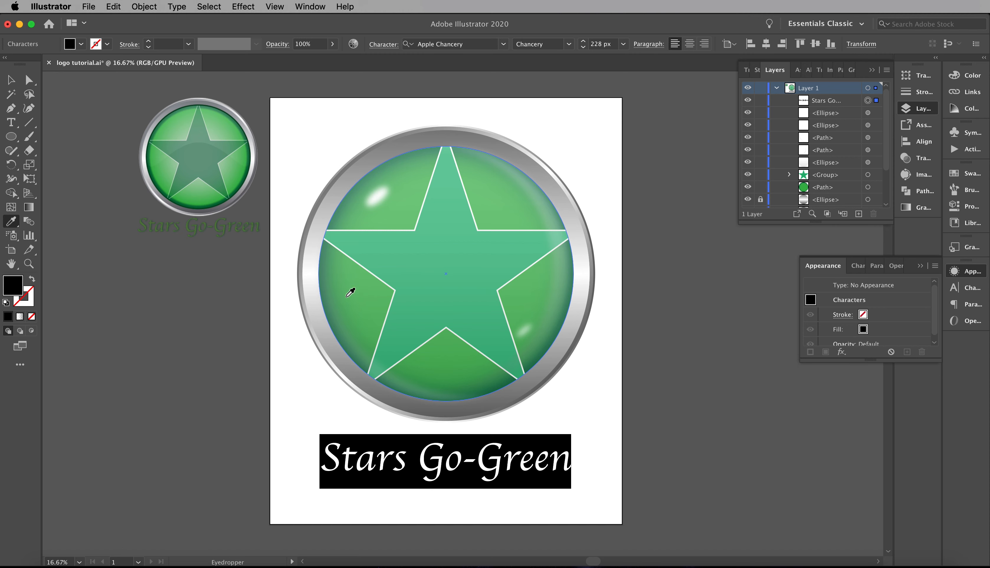
click(328, 283)
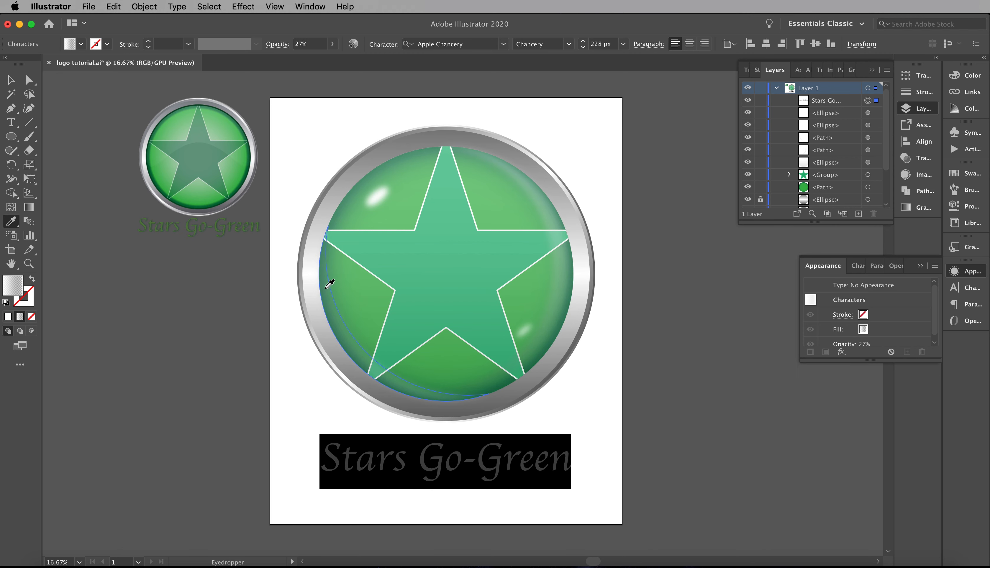
click(346, 280)
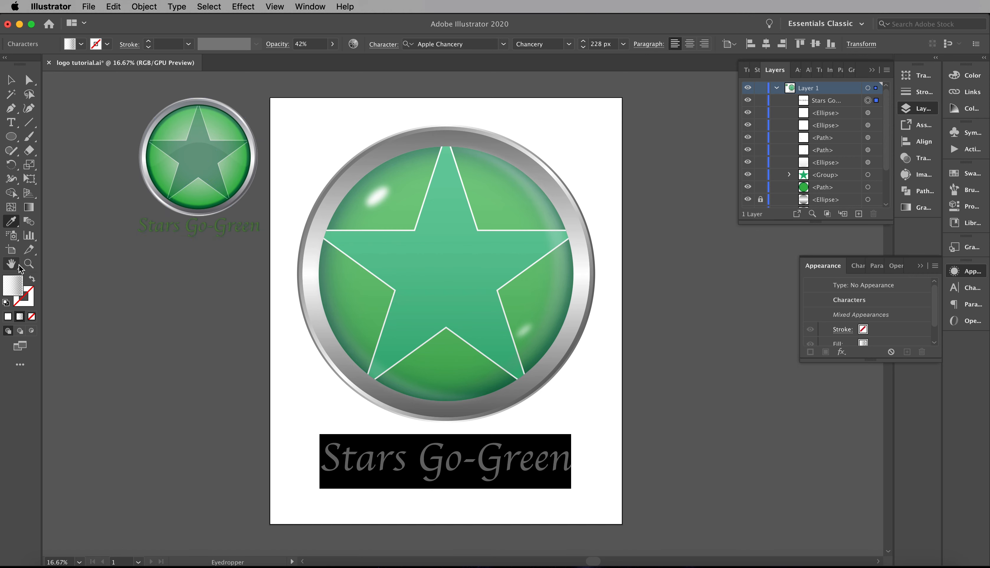
Try to fill the selected "Stars Go-Green" text with the dark green swatch and leave text editing.
click(82, 44)
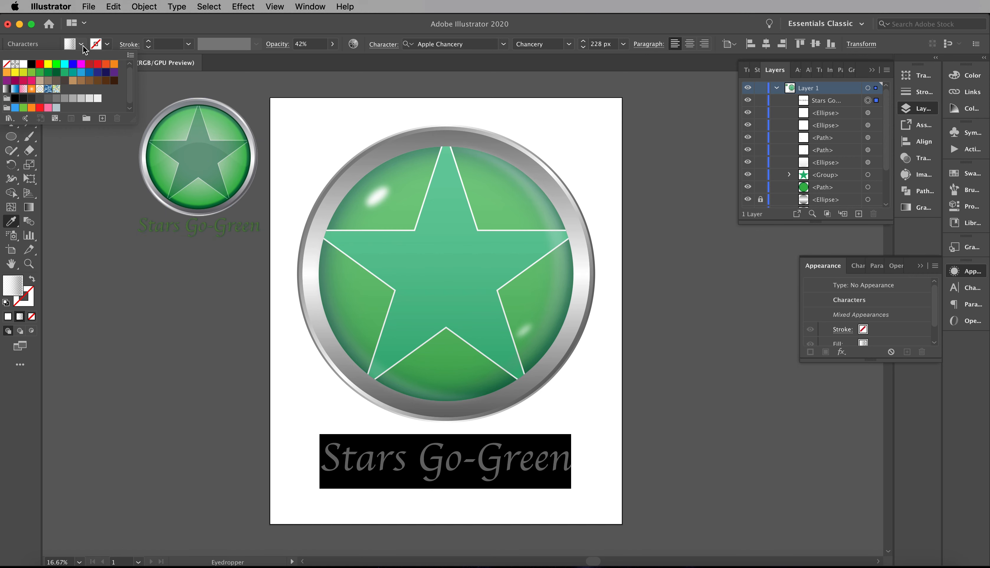
click(55, 73)
click(153, 307)
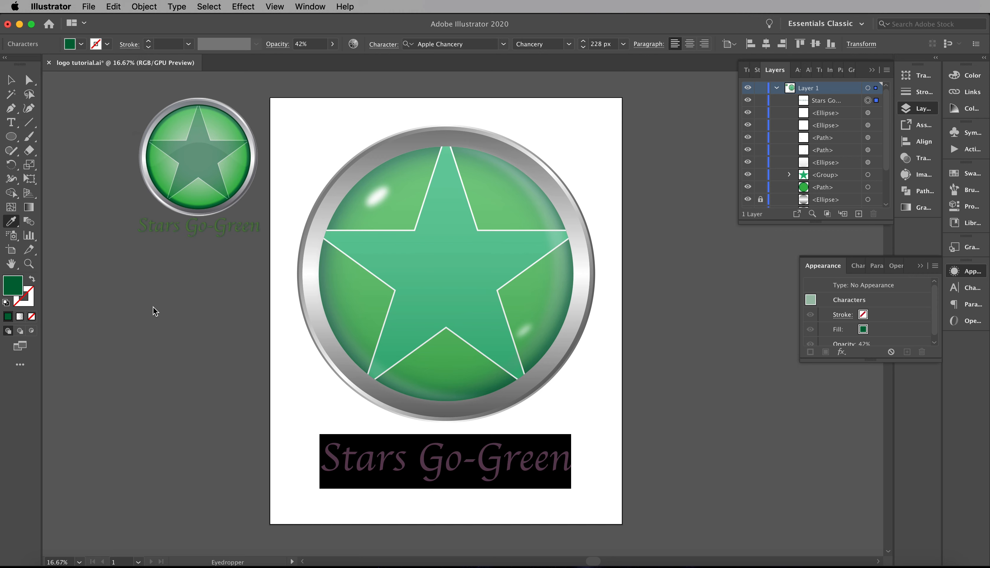
click(163, 312)
click(11, 80)
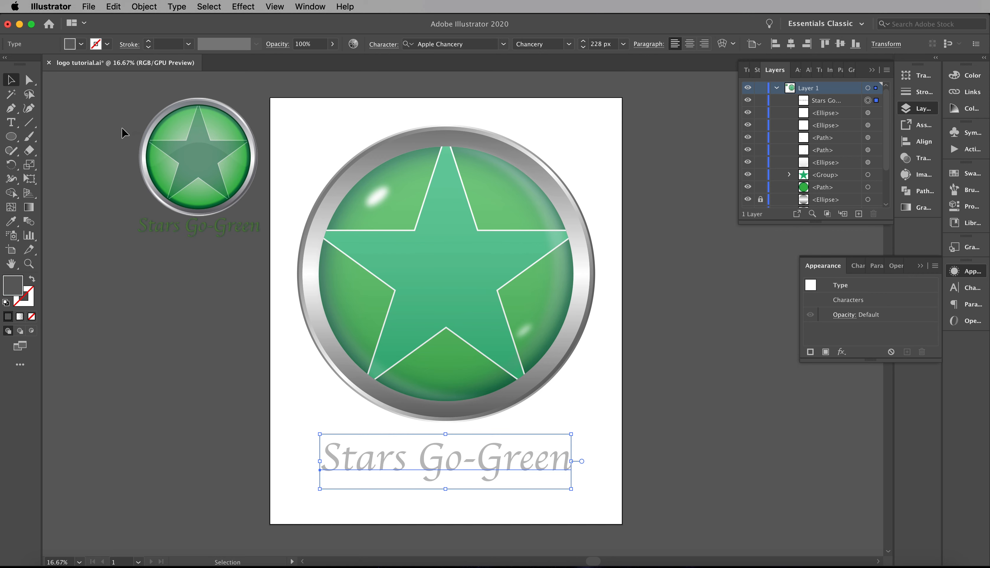
Fill the "Stars Go-Green" text below the badge with the dark green swatch and move the caption slightly closer to the badge.
click(81, 44)
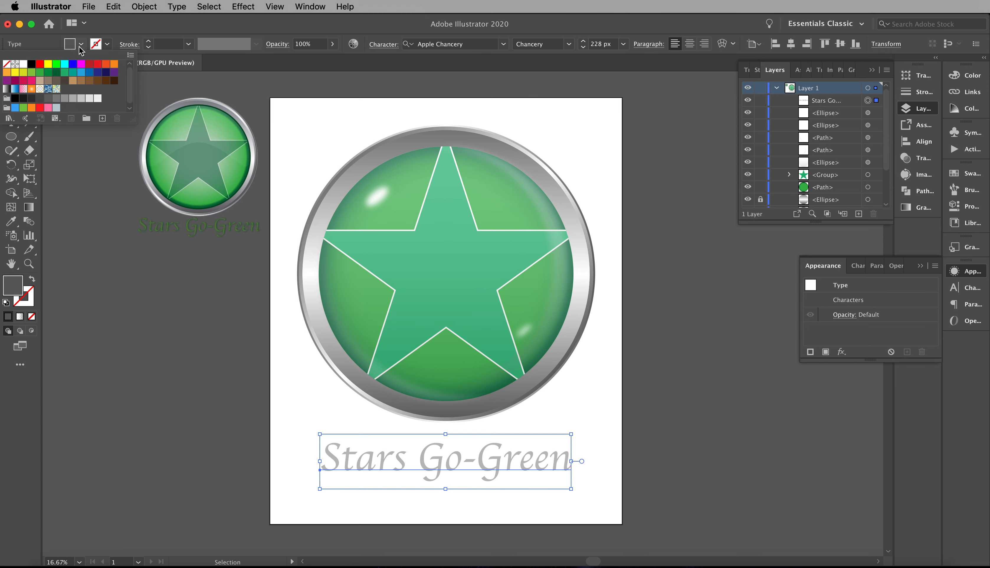
click(56, 73)
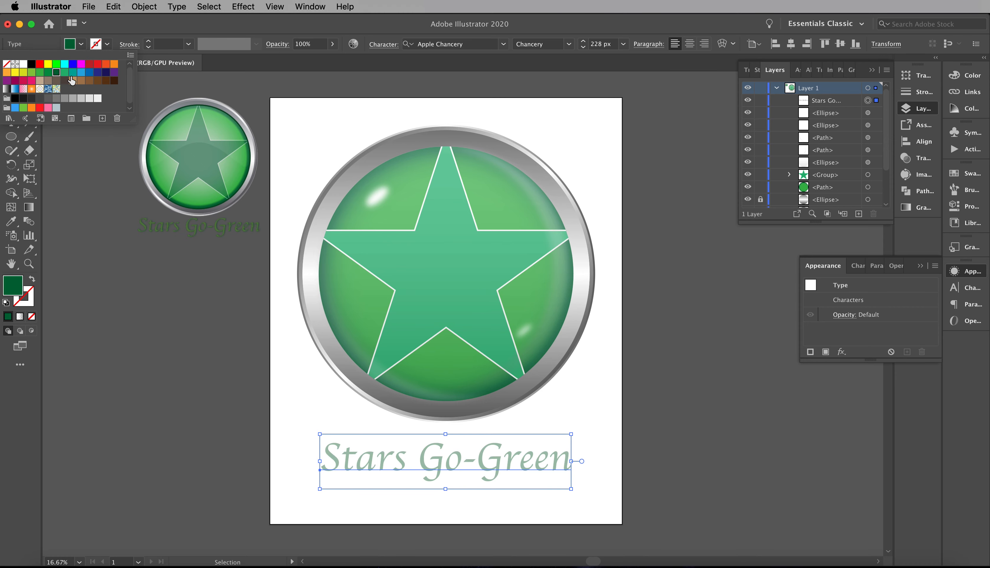
click(189, 263)
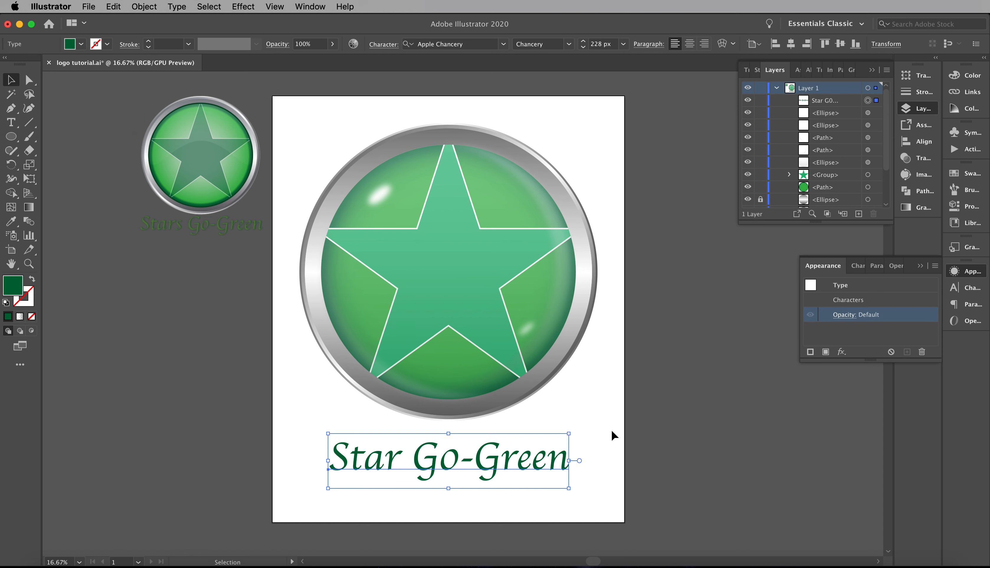
click(611, 430)
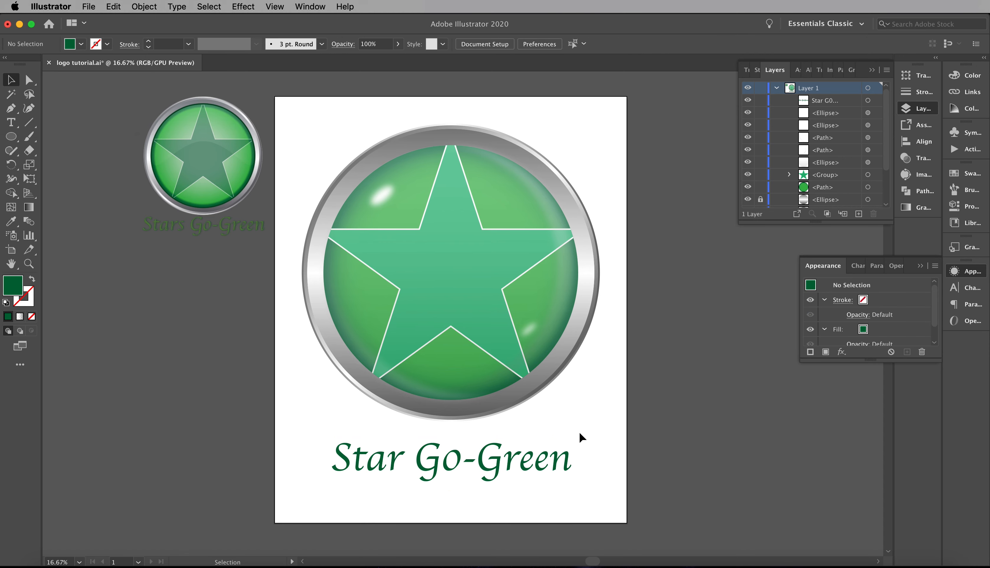
drag(537, 460, 536, 456)
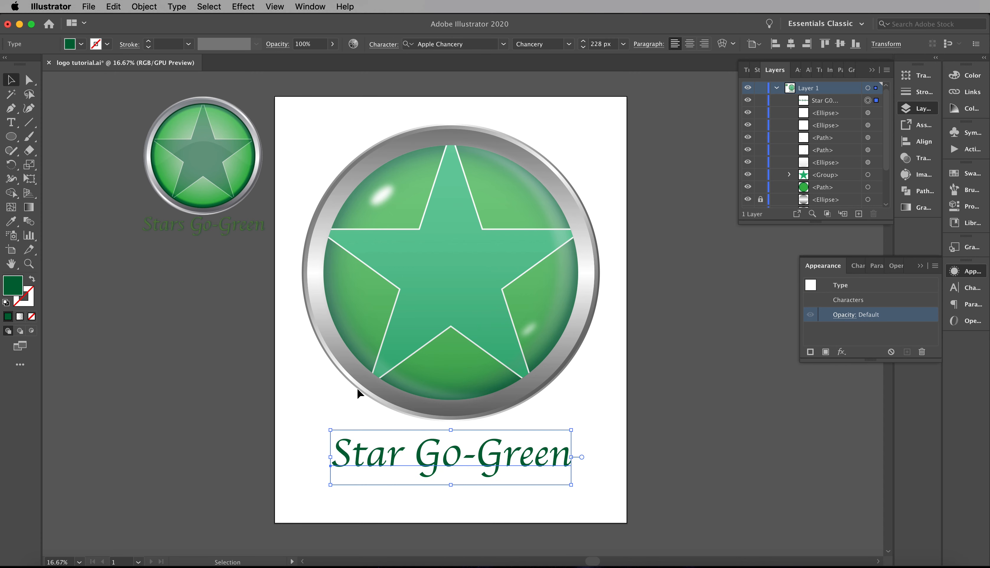
Add the missing "s" so the caption reads "Stars Go-Green" and centre it horizontally on the artboard.
click(11, 122)
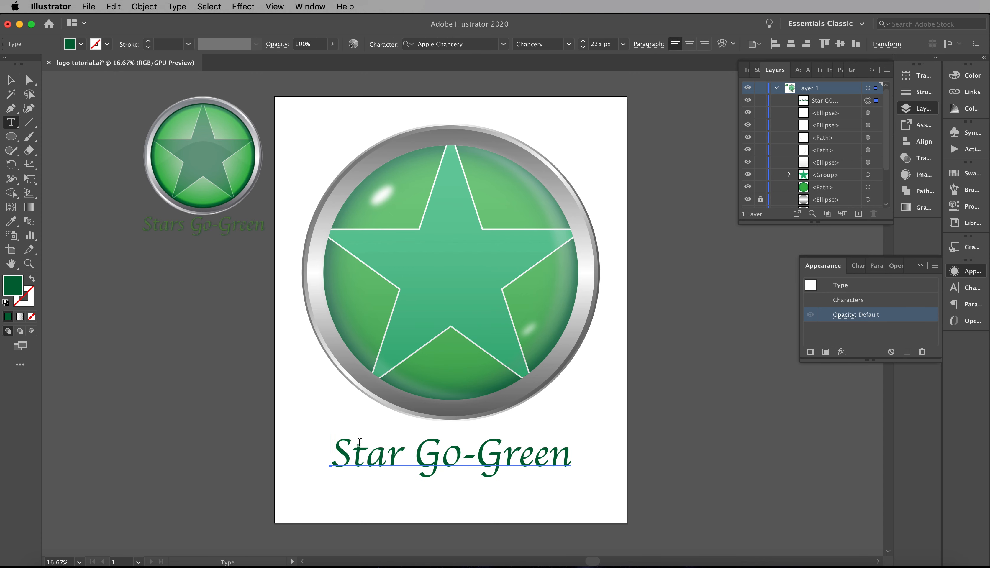
click(401, 457)
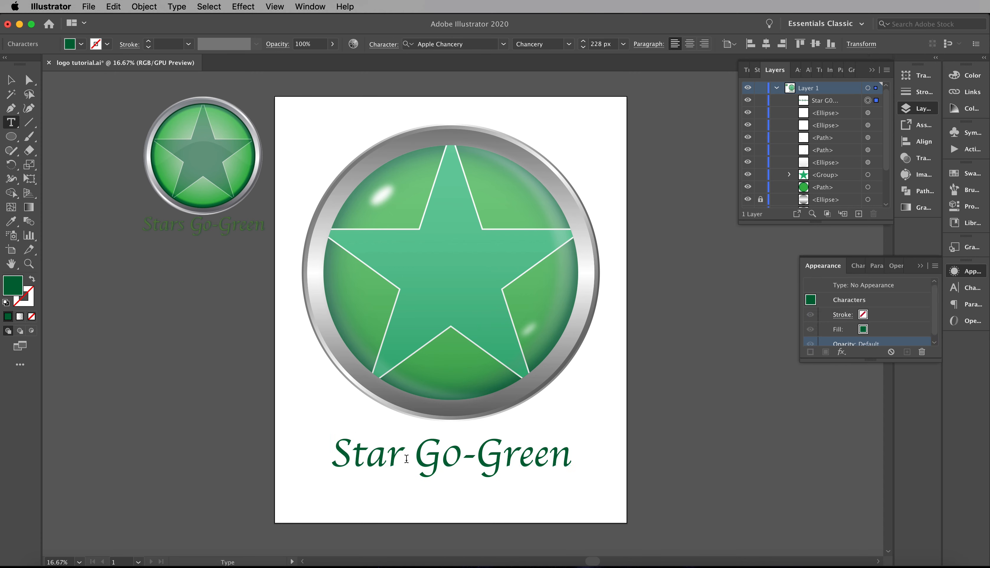
text(s)
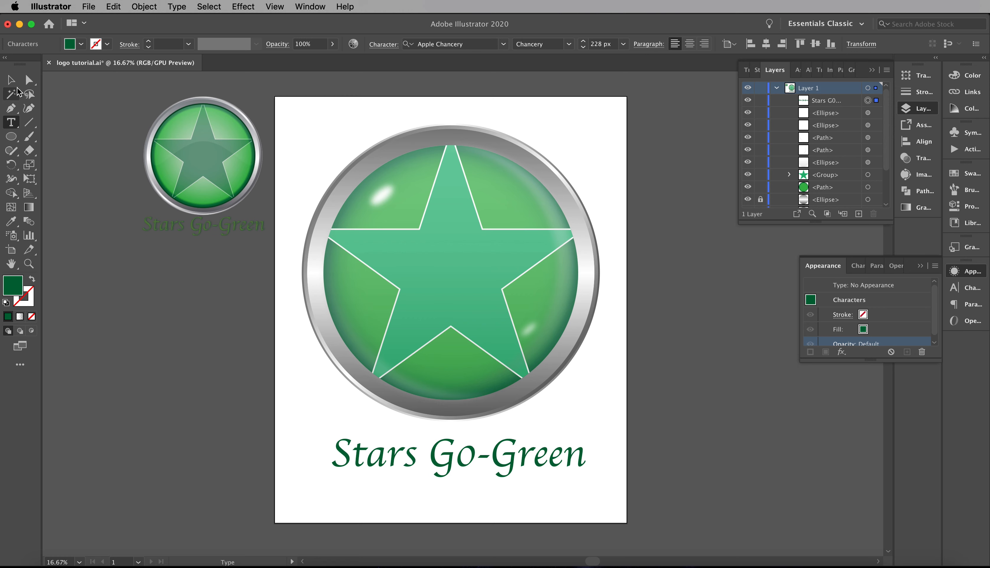
click(11, 80)
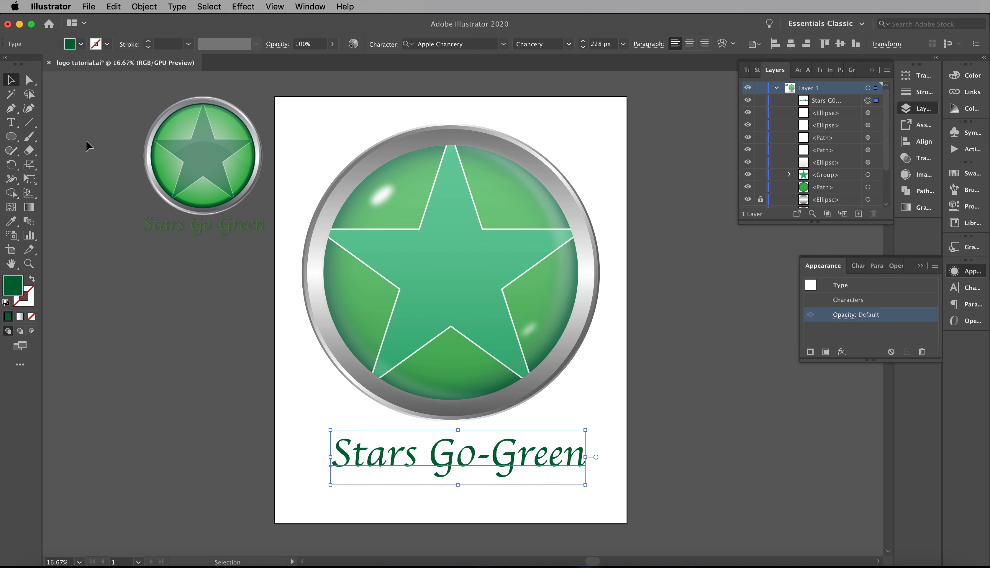
click(791, 44)
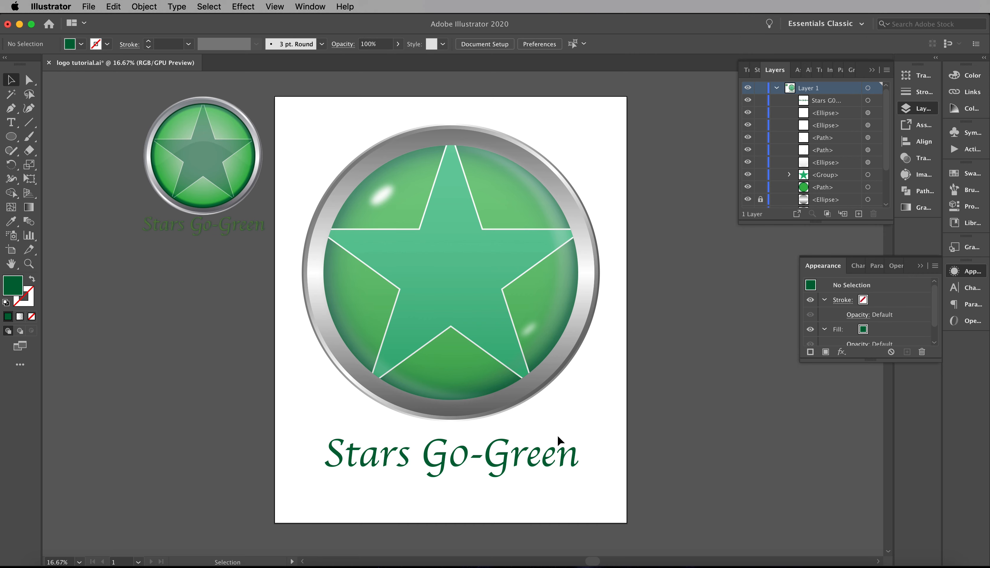
Start a Drop Shadow effect on the "Stars Go-Green" caption, keeping its settings dialog clear of the text.
click(538, 461)
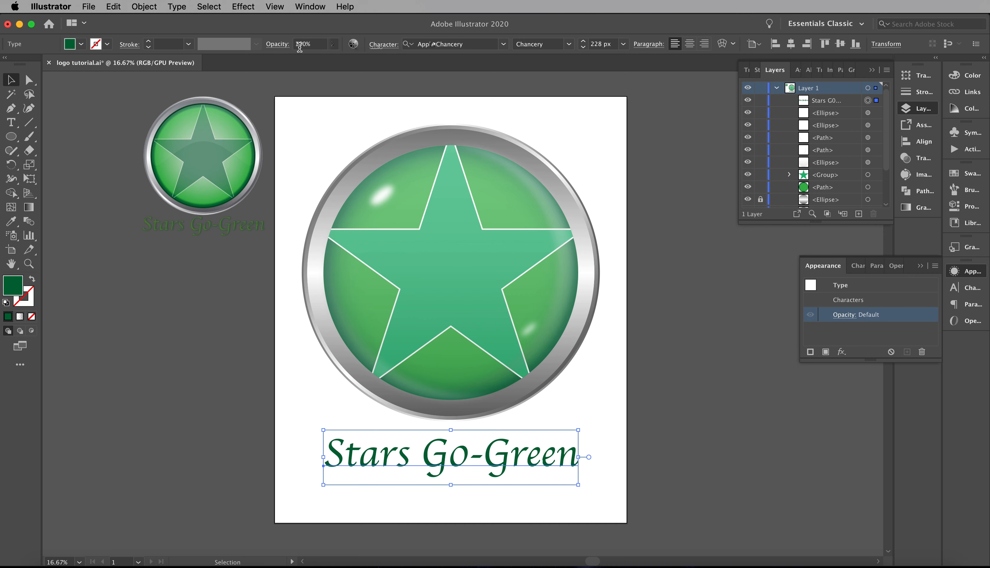
click(243, 7)
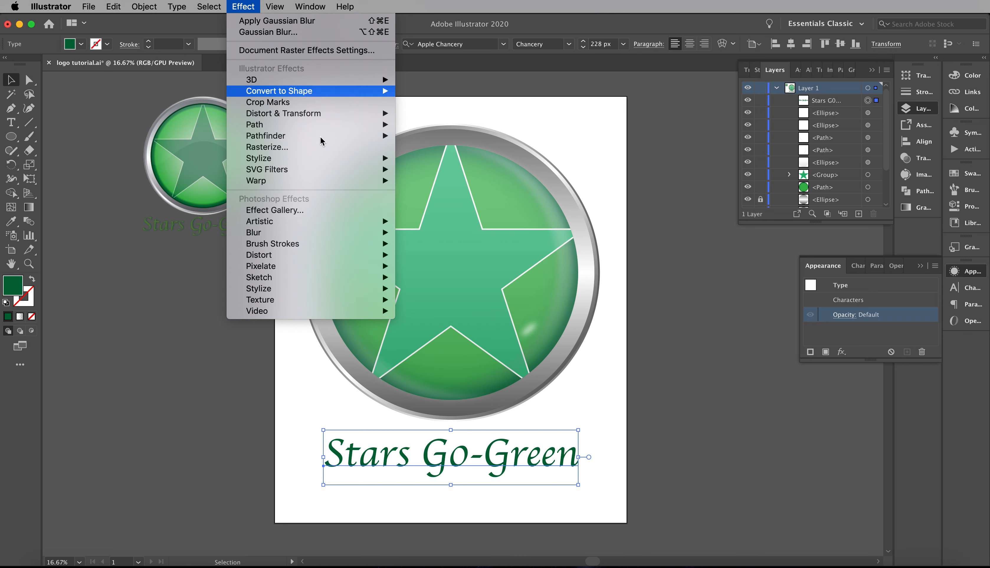
mouse_move(326, 164)
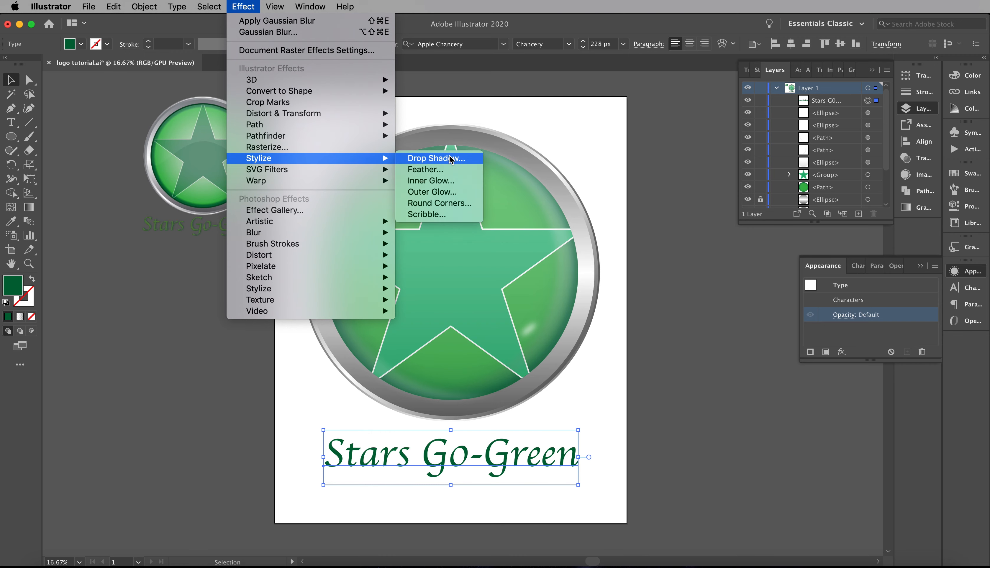
mouse_move(196, 4)
mouse_move(243, 7)
click(435, 162)
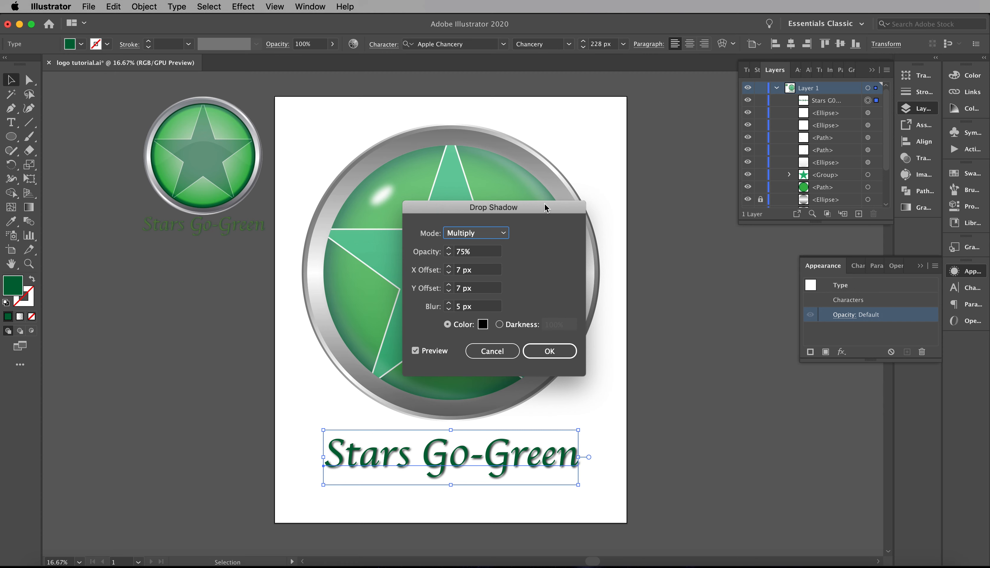
drag(545, 205, 692, 186)
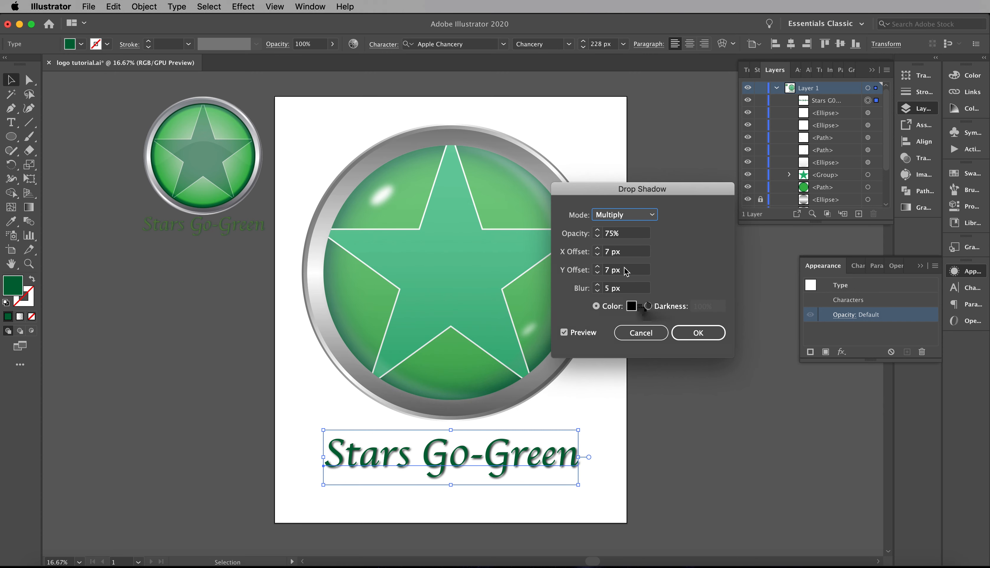
Try several opacities for the caption's drop shadow and settle on 48%.
key(Tab)
click(598, 237)
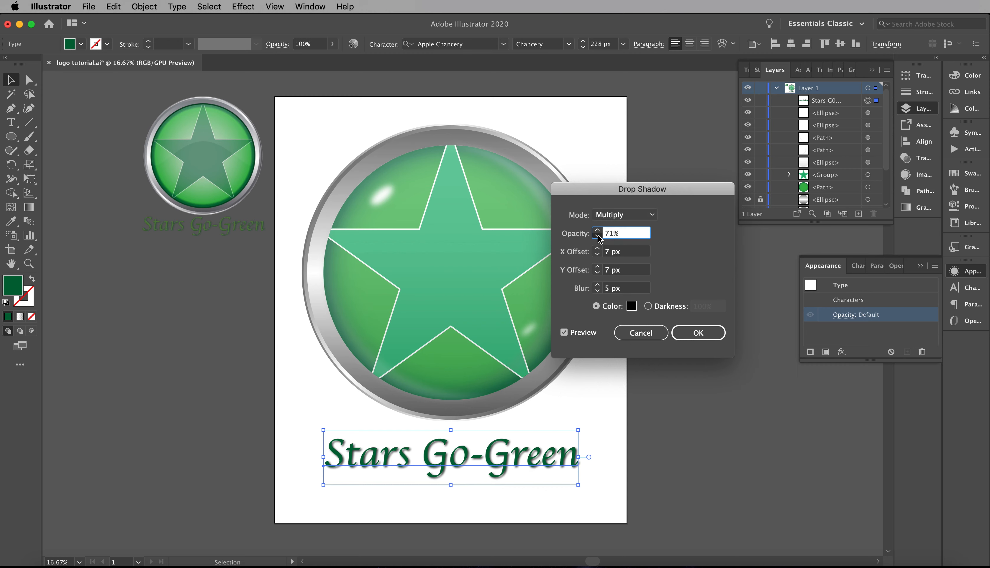
click(598, 236)
click(597, 236)
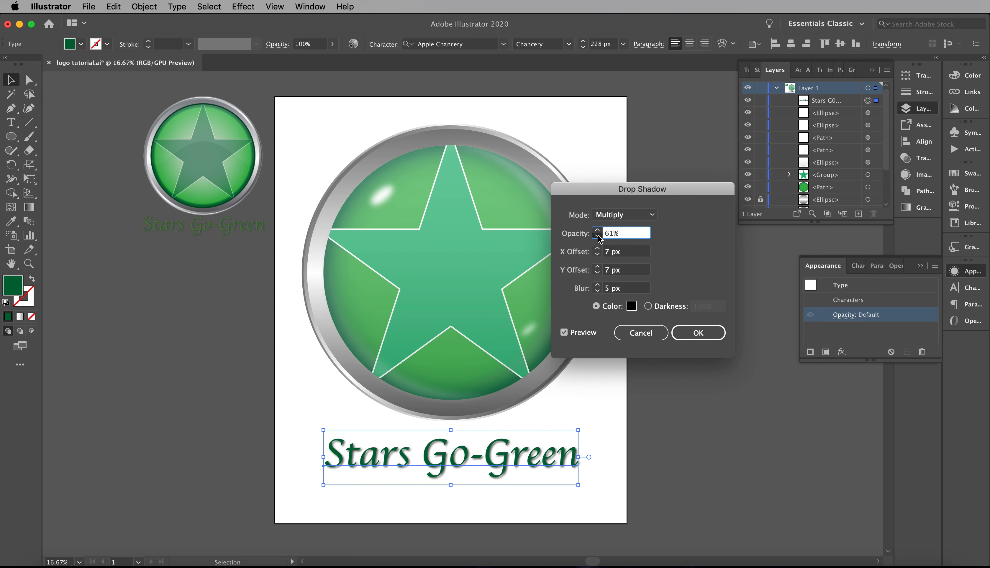
key(shift+Up)
key(shift+Up)
key(shift+Up)
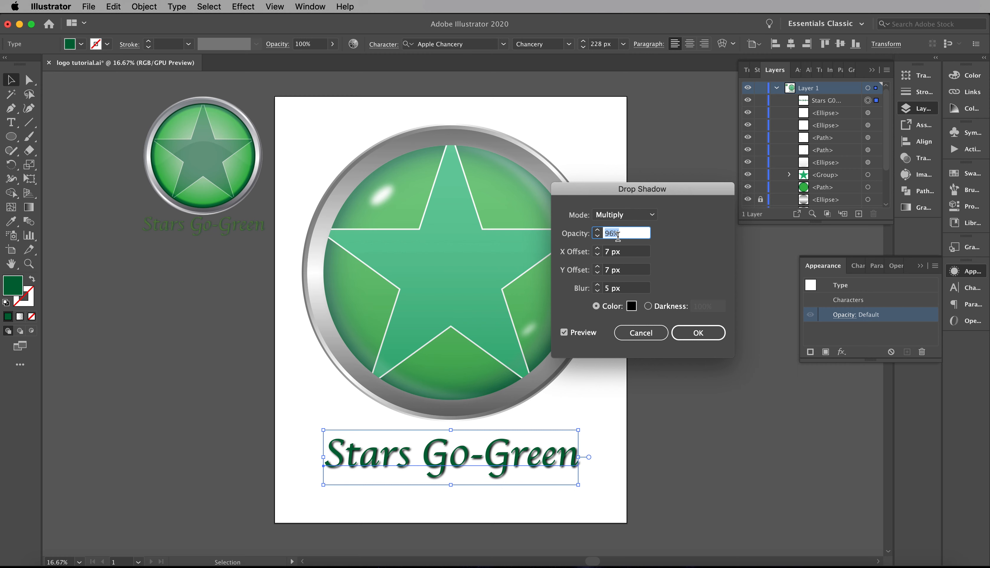
text(0)
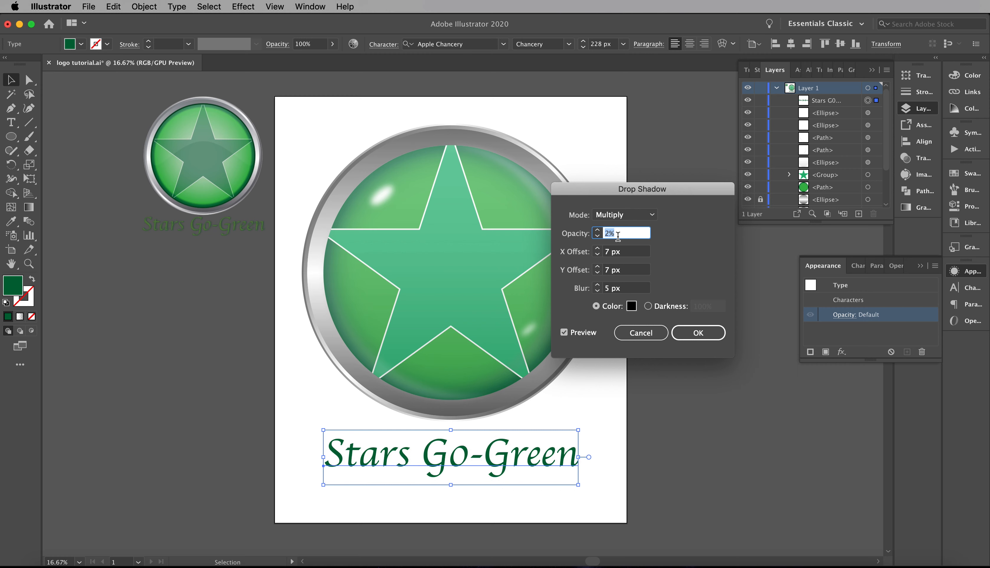
scroll(618, 237, up, 17)
scroll(618, 237, up, 5)
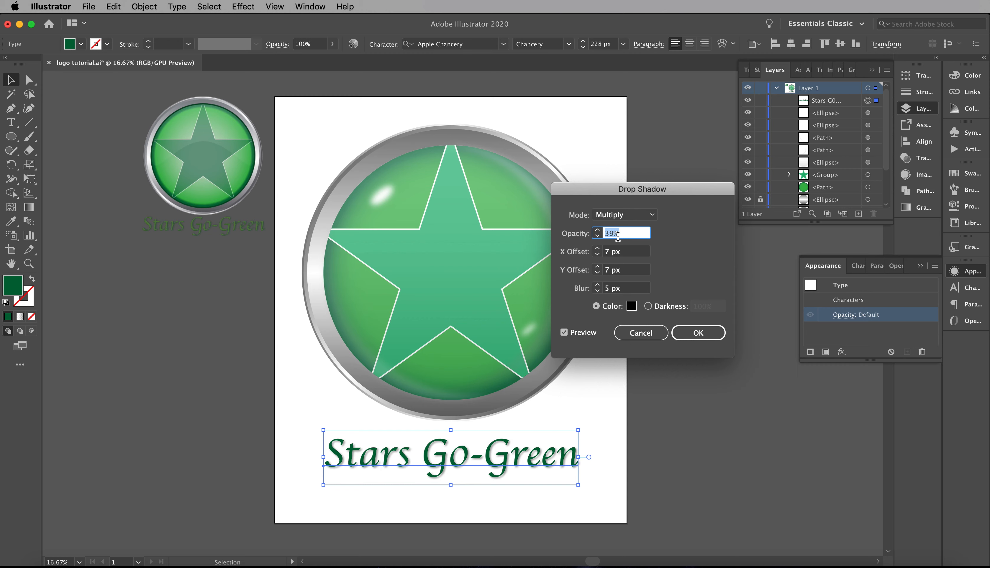
scroll(618, 237, up, 3)
Reduce the caption's drop shadow offsets to 4 px in Y and 3 px in X.
click(597, 273)
click(597, 274)
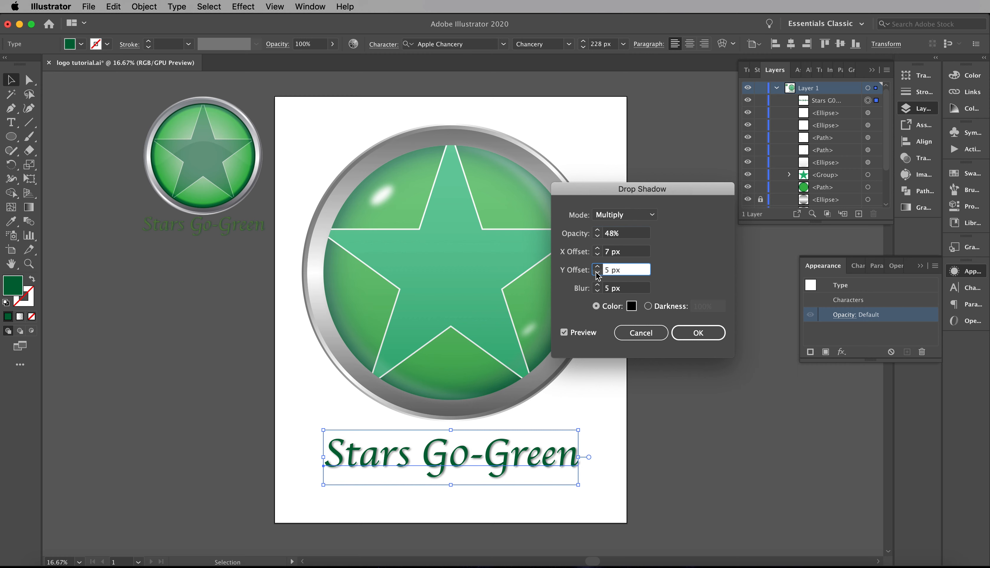
click(597, 274)
click(597, 255)
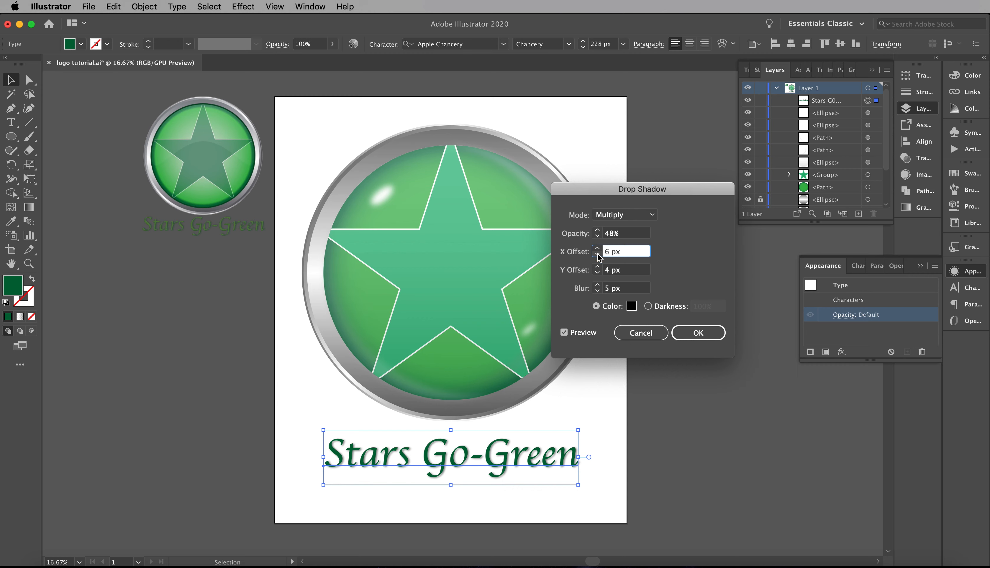
click(598, 255)
click(598, 256)
click(598, 256)
Set the drop shadow's blur to 2 px and its X offset to 5 px.
click(598, 289)
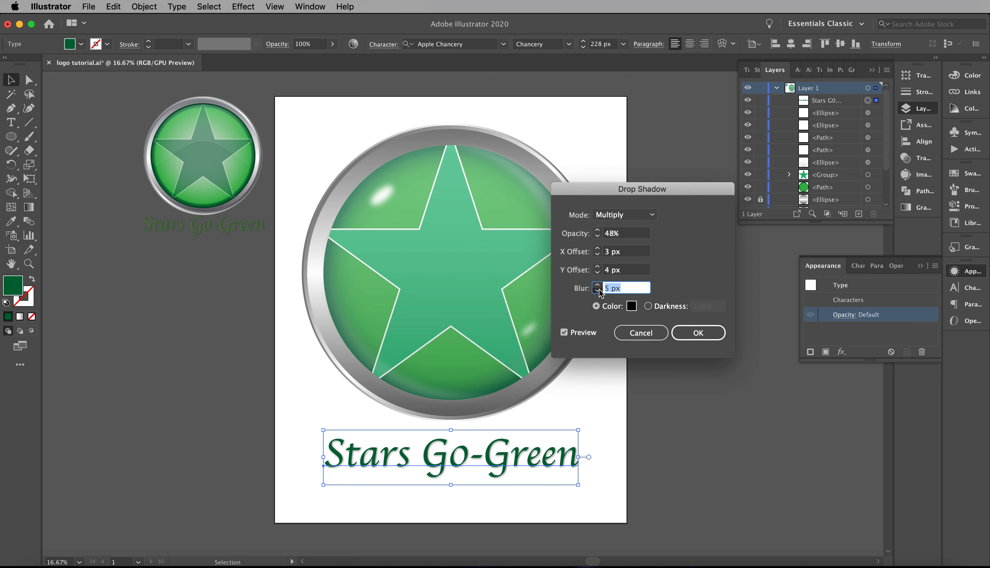
click(599, 290)
click(598, 249)
click(598, 249)
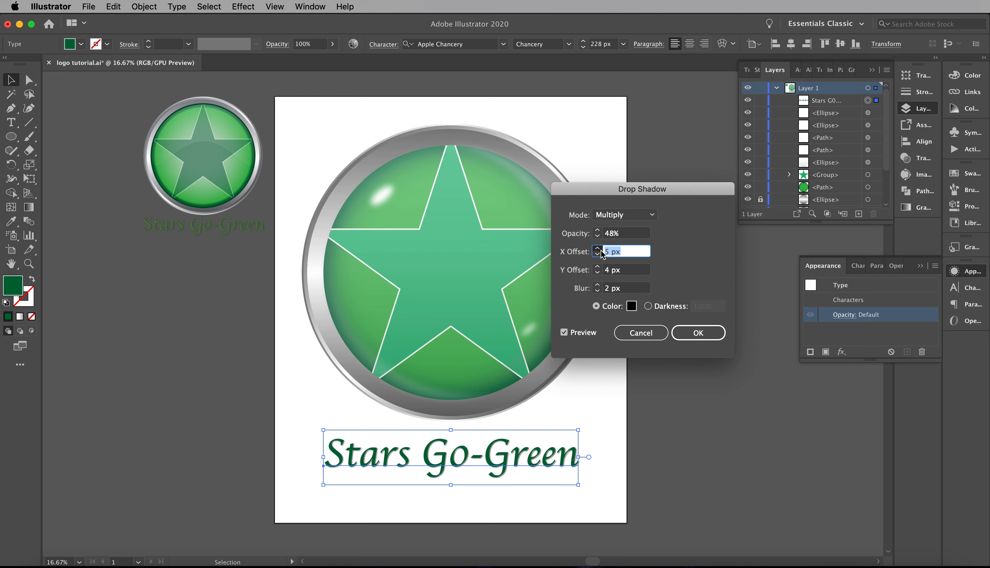